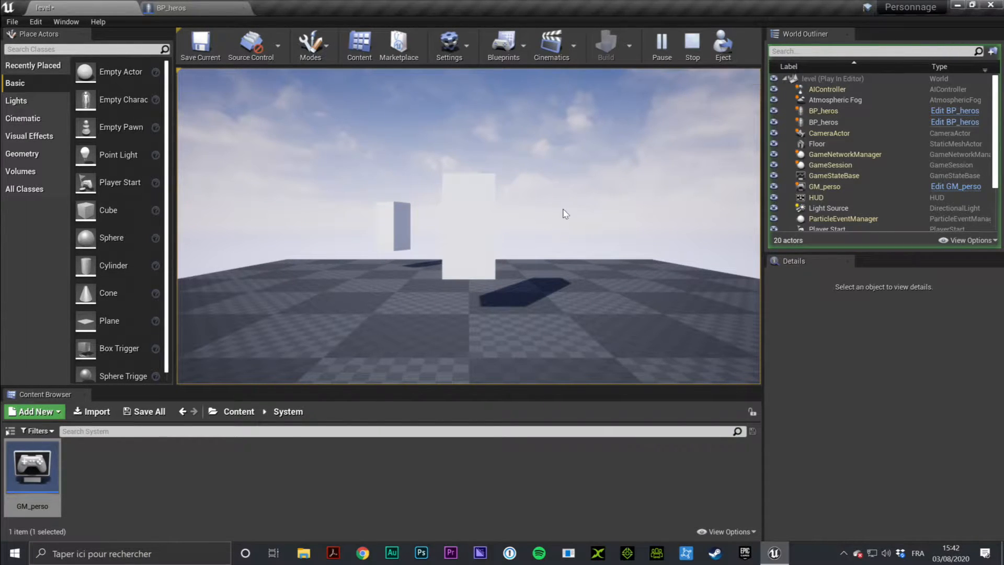
Stop the play session and return to editing the level
click(701, 49)
mouse_move(471, 264)
right_down()
mouse_move(471, 219)
mouse_move(460, 267)
mouse_move(471, 264)
right_up()
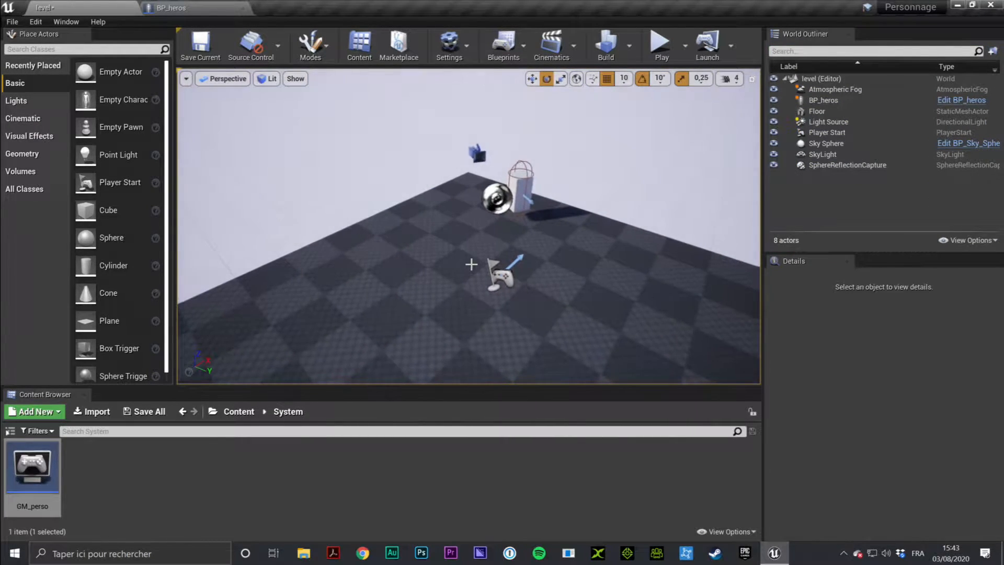
right_drag(575, 268, 601, 340)
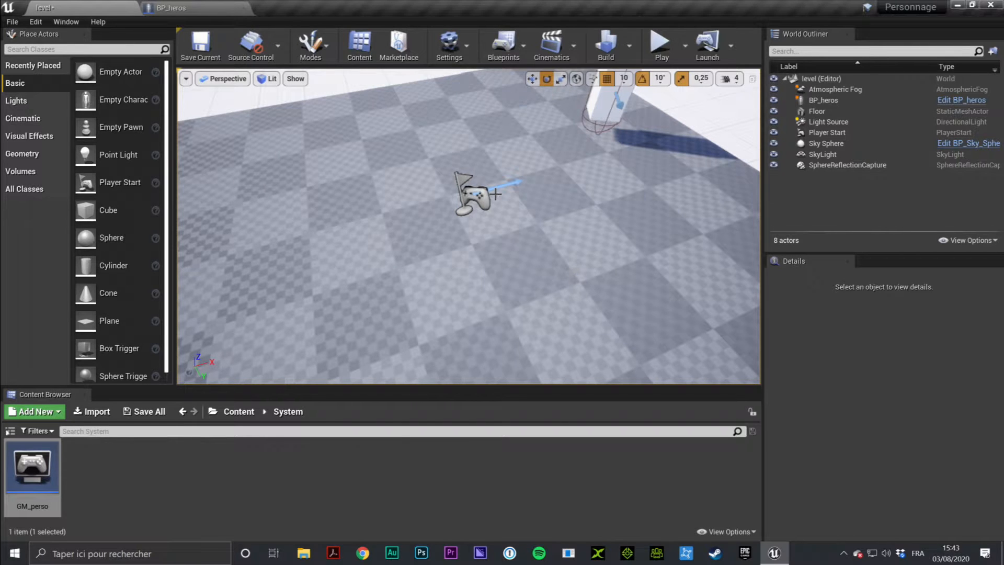
Select the Player Start and move it back and forth along the X axis, ending at X -40
click(478, 194)
right_drag(506, 272, 554, 192)
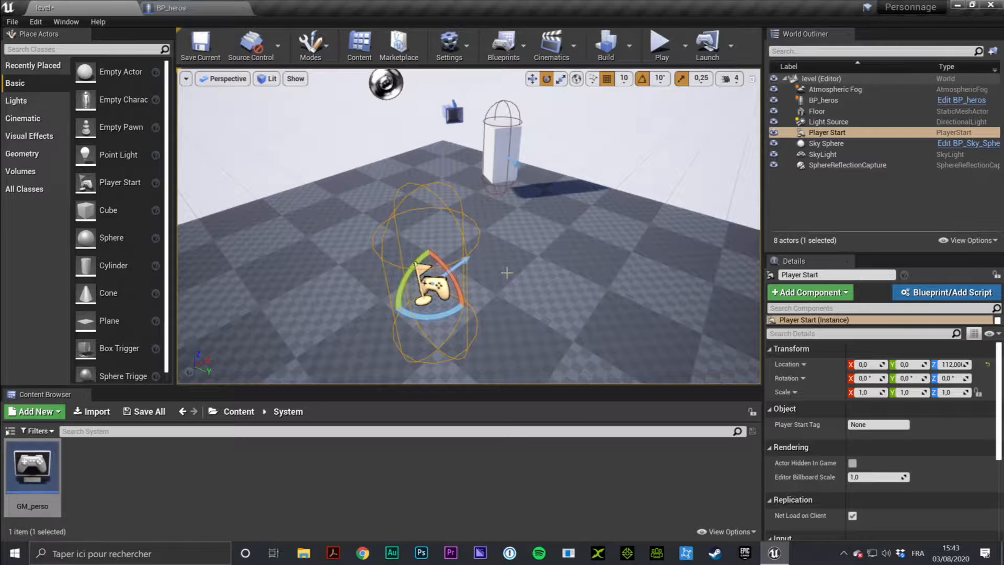
key(w)
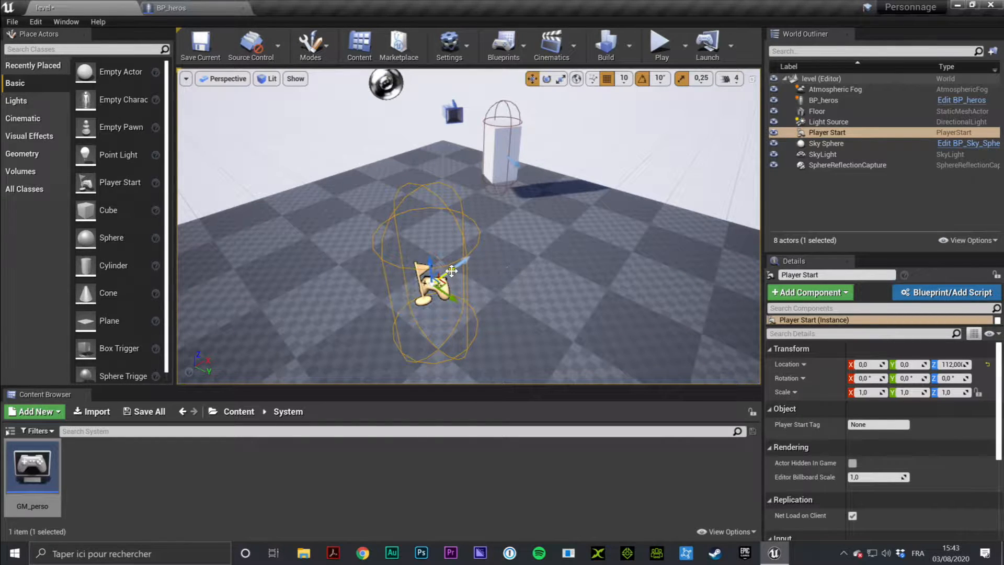
drag(452, 270, 579, 210)
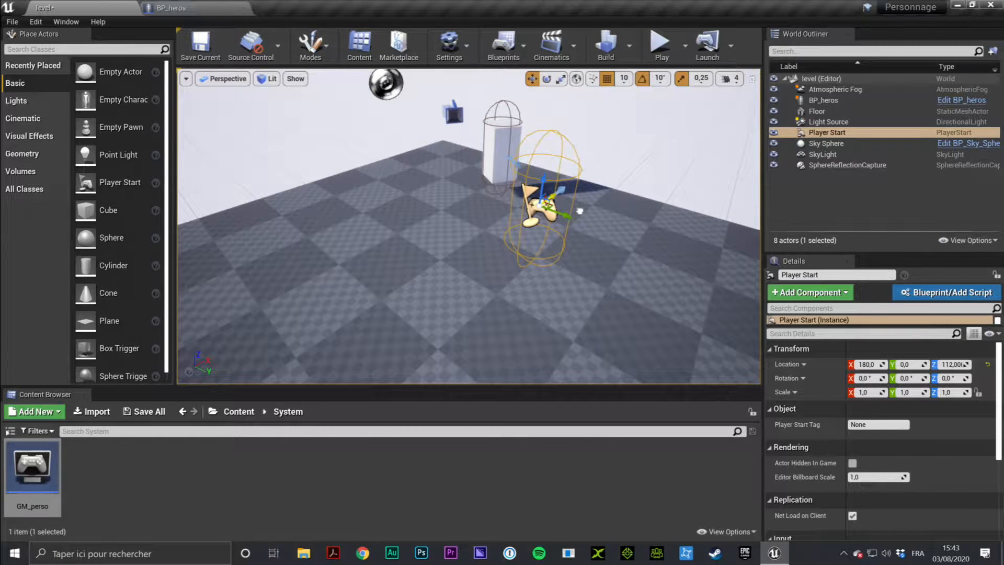
drag(579, 211, 402, 301)
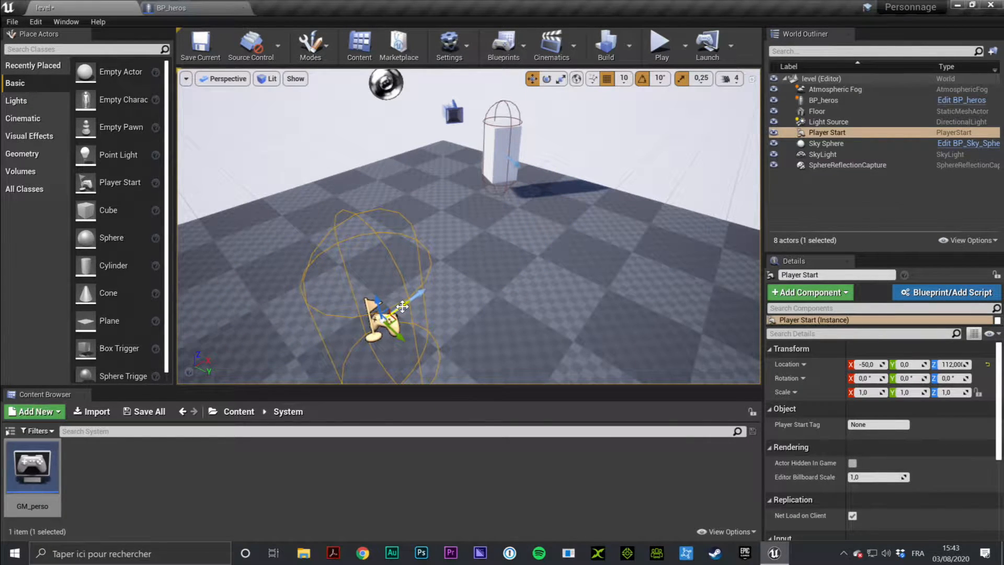
drag(402, 306, 415, 290)
Slide the Player Start forward and back along the X axis, ending at X -110
mouse_move(415, 290)
right_down()
mouse_move(356, 313)
mouse_move(402, 282)
right_up()
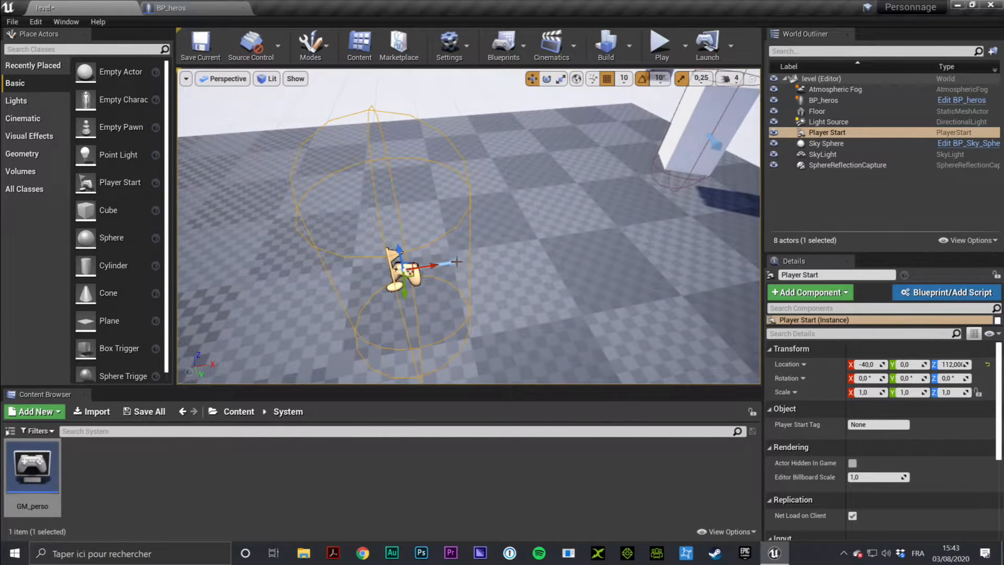
drag(430, 266, 498, 252)
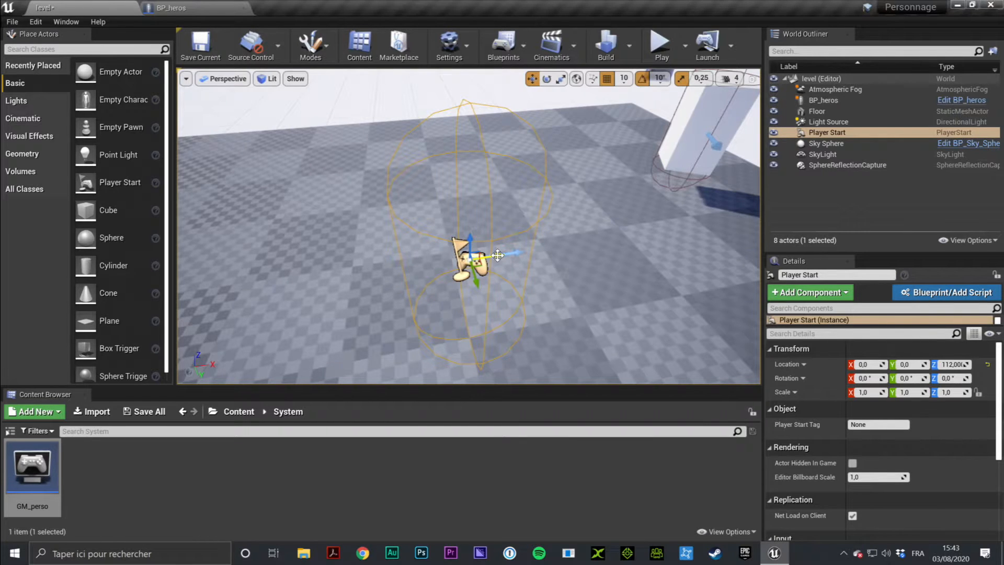
drag(497, 255, 361, 277)
right_drag(360, 277, 391, 282)
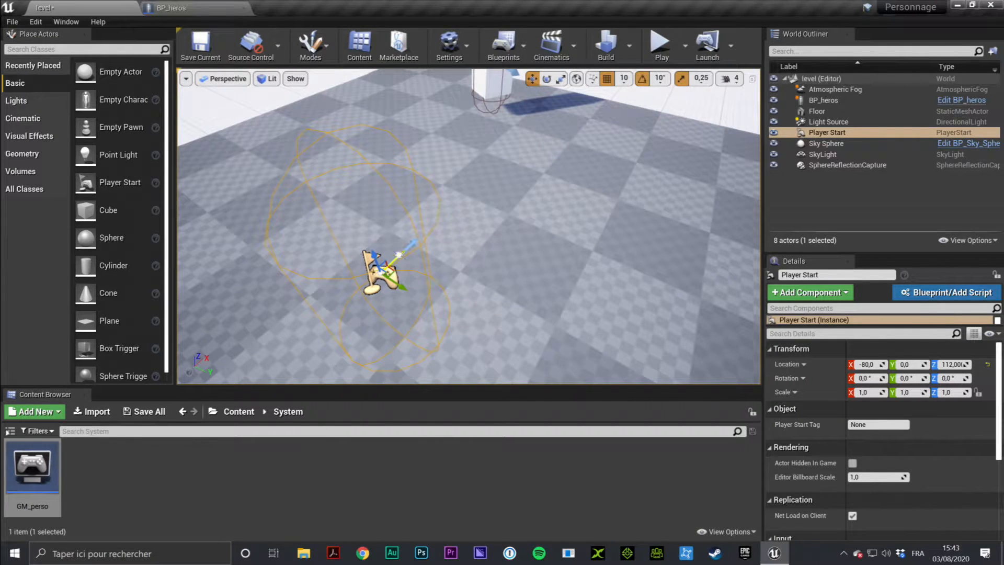
alt+drag(485, 248, 447, 249)
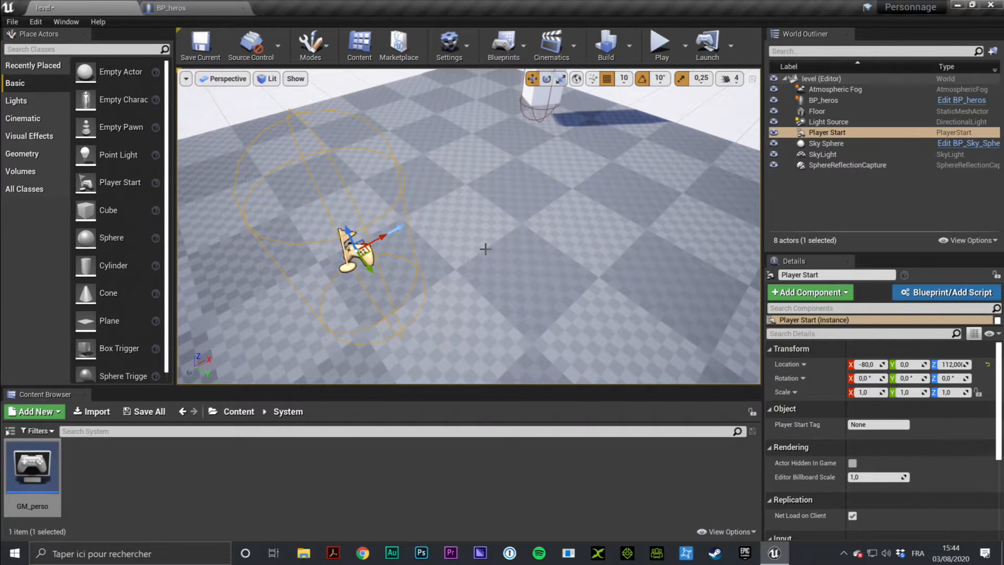
drag(377, 239, 342, 262)
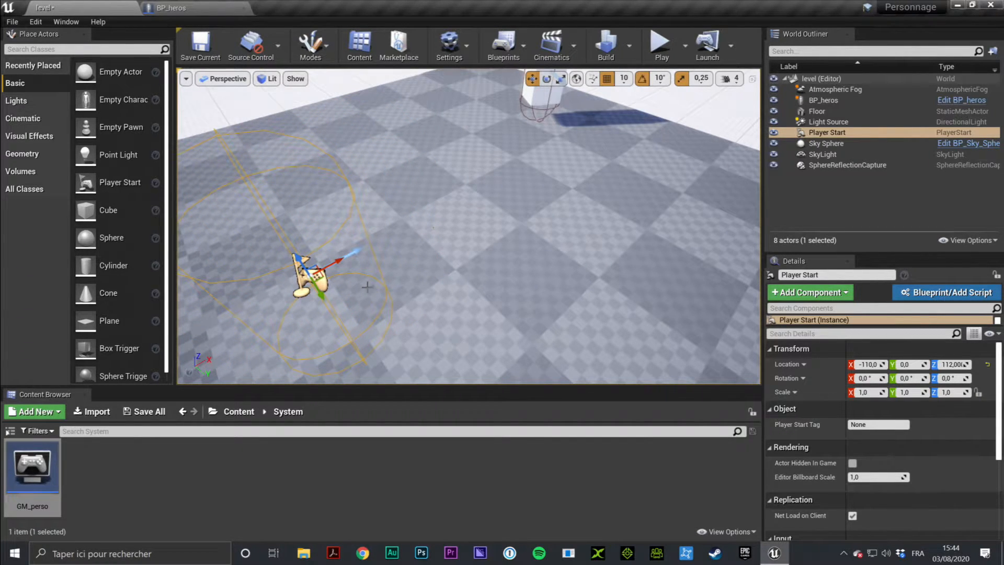
Move the Player Start along the Y axis to -110, and along the X axis to -140
right_drag(367, 287, 392, 287)
right_drag(459, 278, 397, 300)
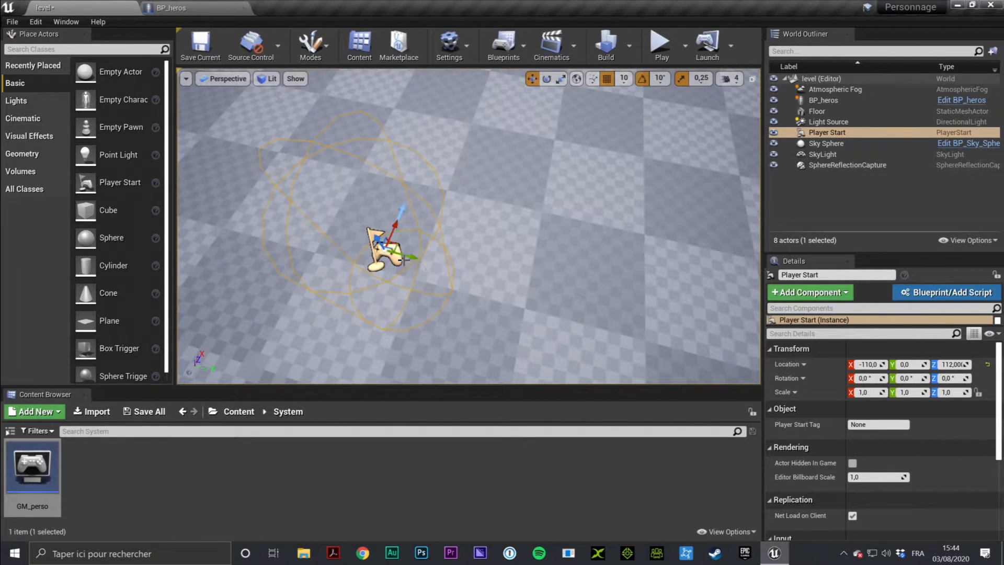
drag(412, 256, 258, 217)
right_drag(340, 253, 303, 196)
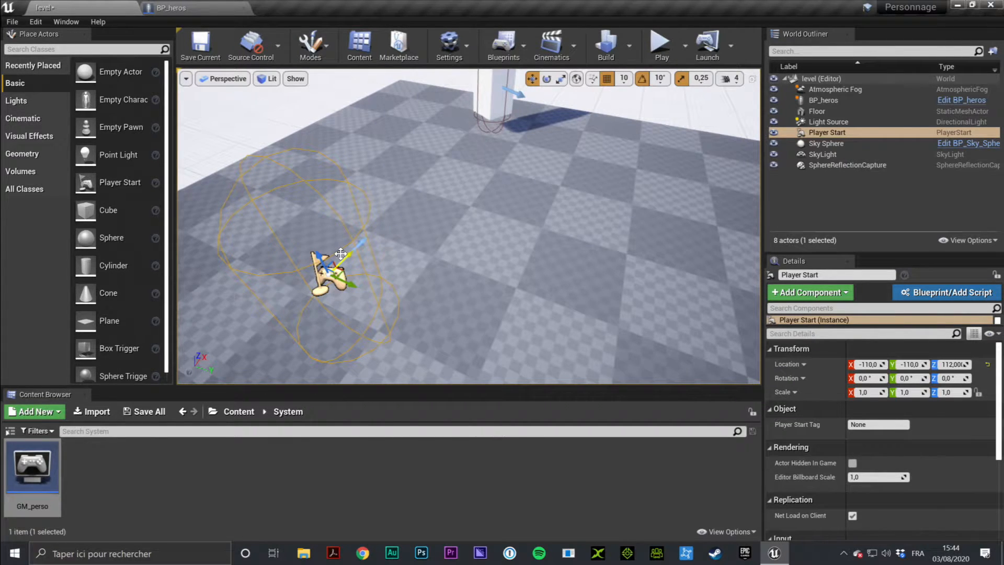
drag(340, 253, 446, 255)
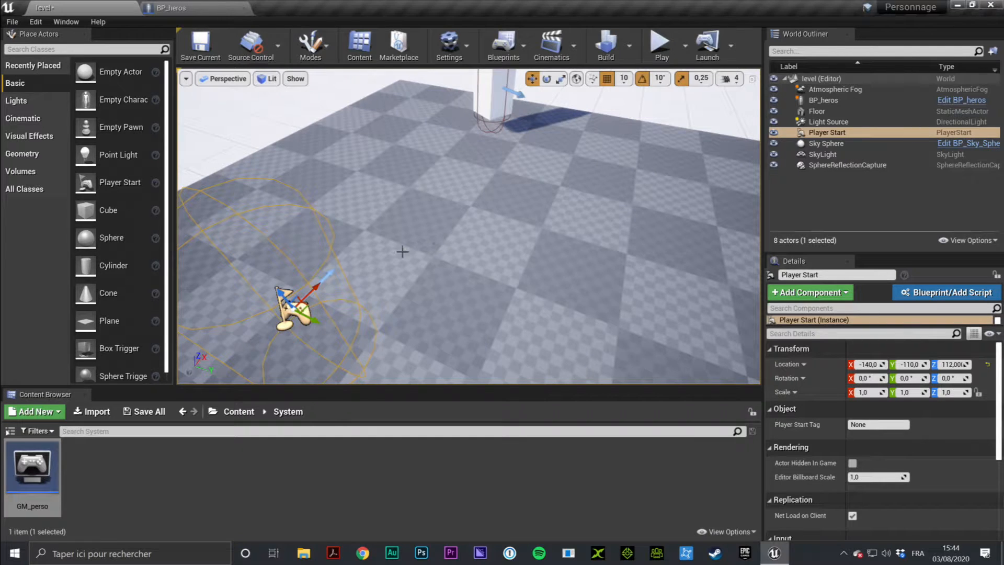
Open the project's Engine Input settings and look over the bindings and input properties
right_drag(408, 246, 381, 230)
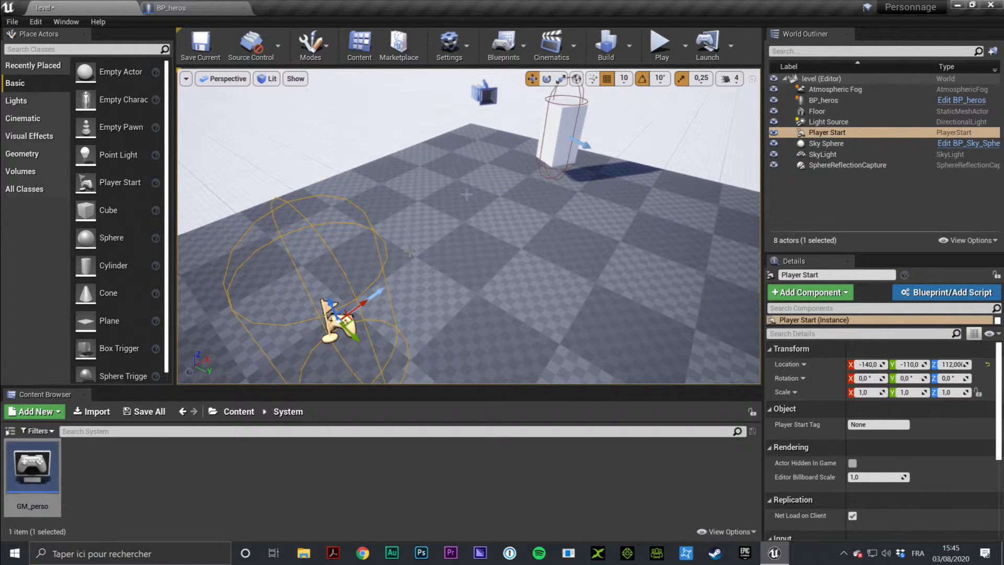
right_drag(395, 242, 426, 241)
click(454, 44)
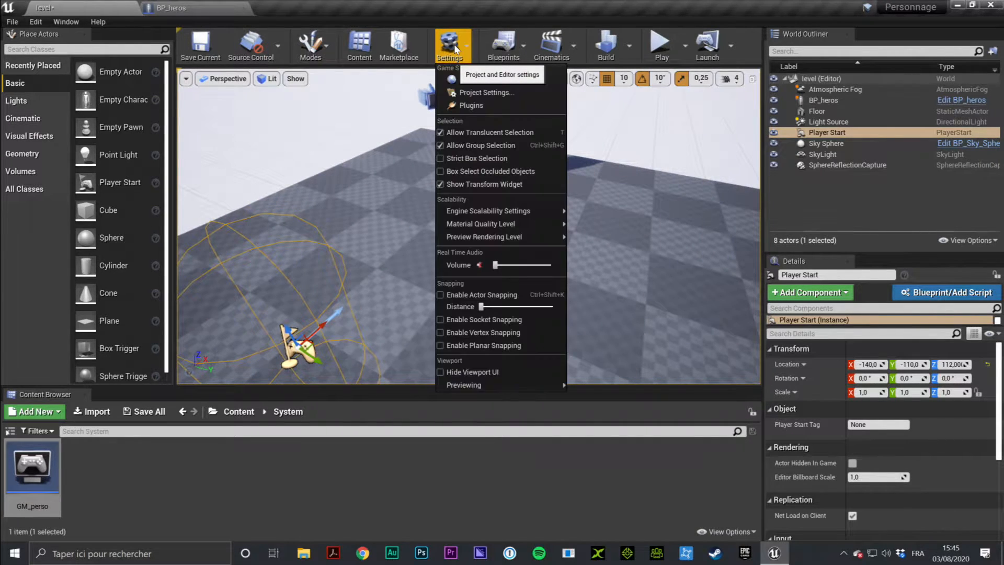
click(463, 92)
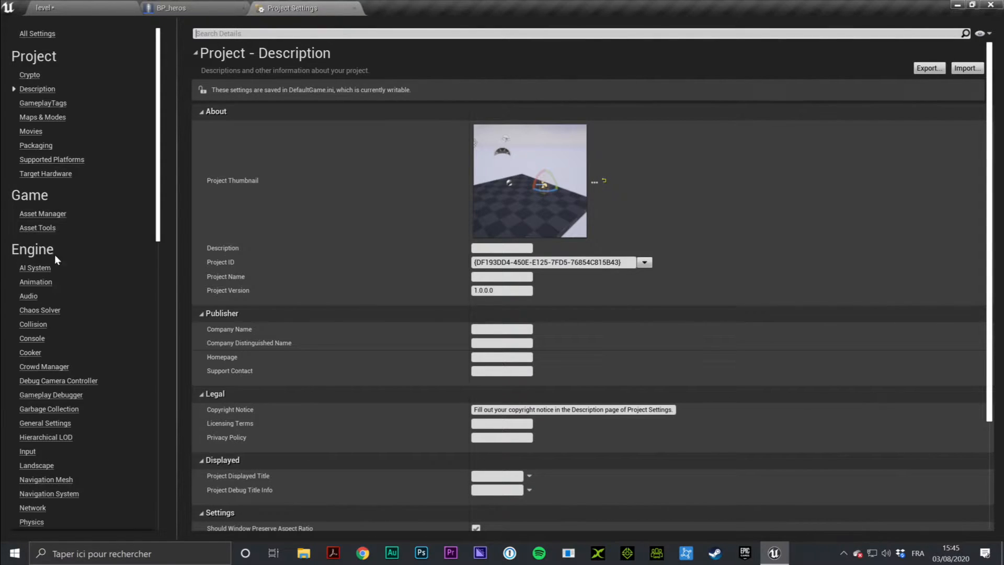
click(25, 451)
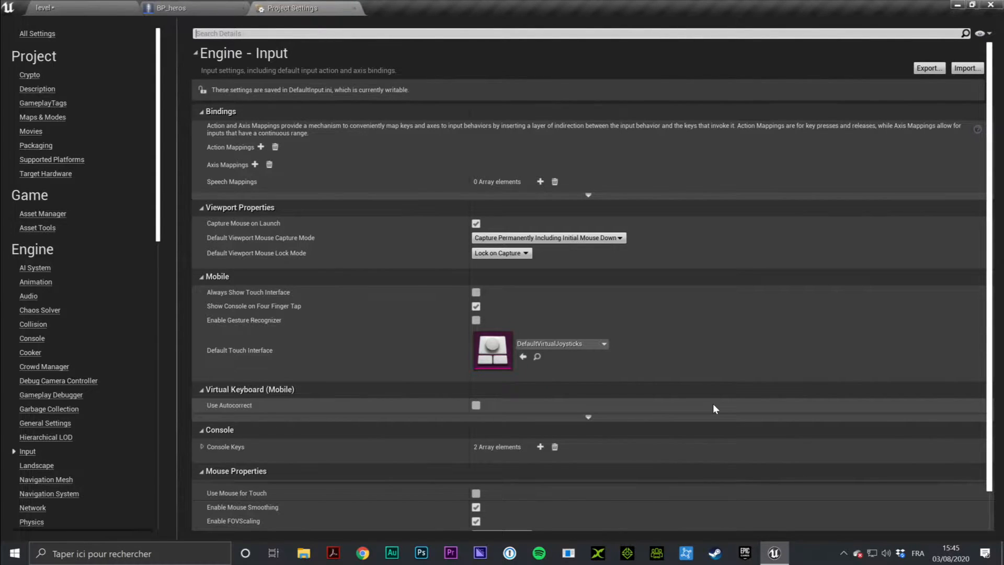
scroll(680, 334, down, 1)
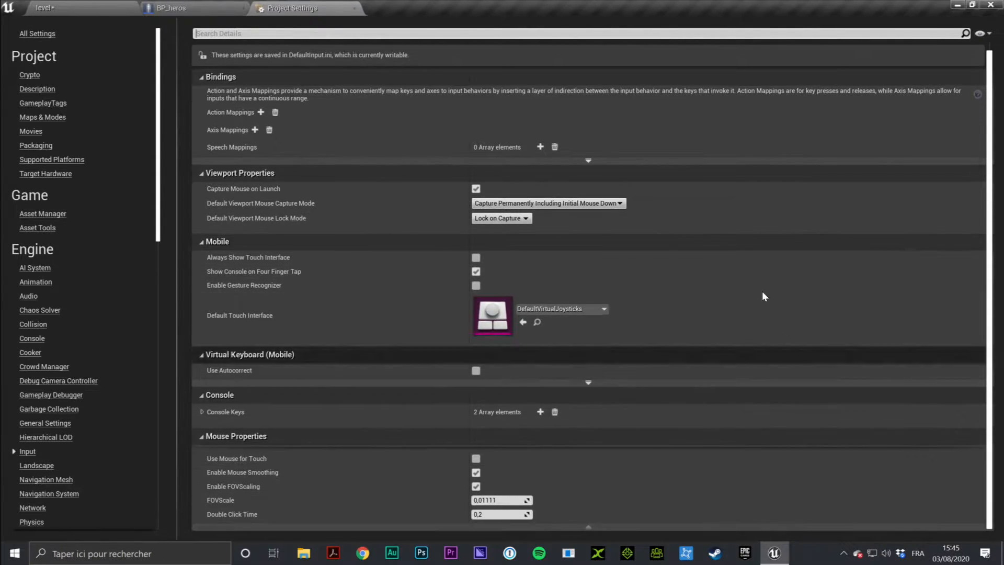
scroll(438, 428, up, 1)
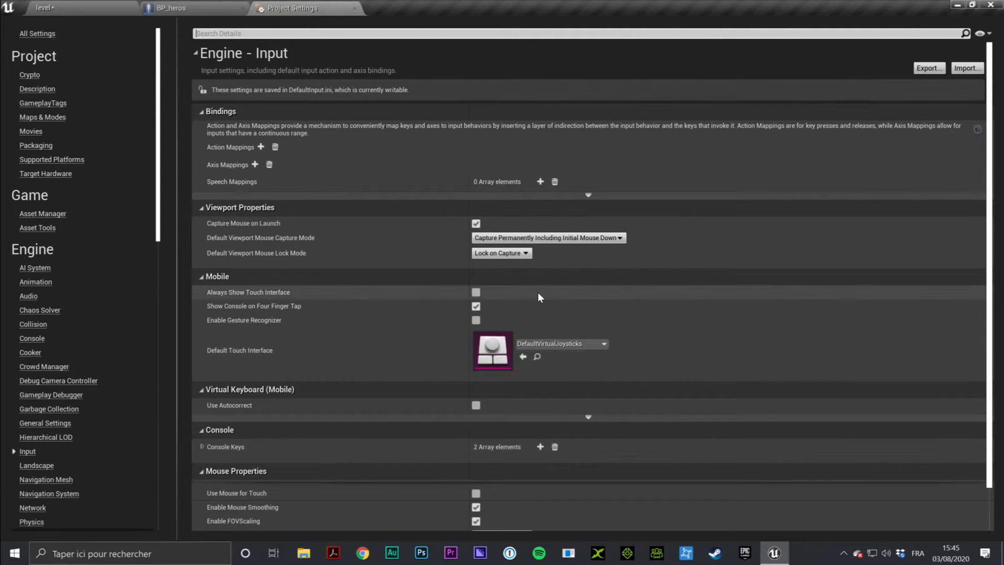
Add an axis mapping named moveForward
click(255, 164)
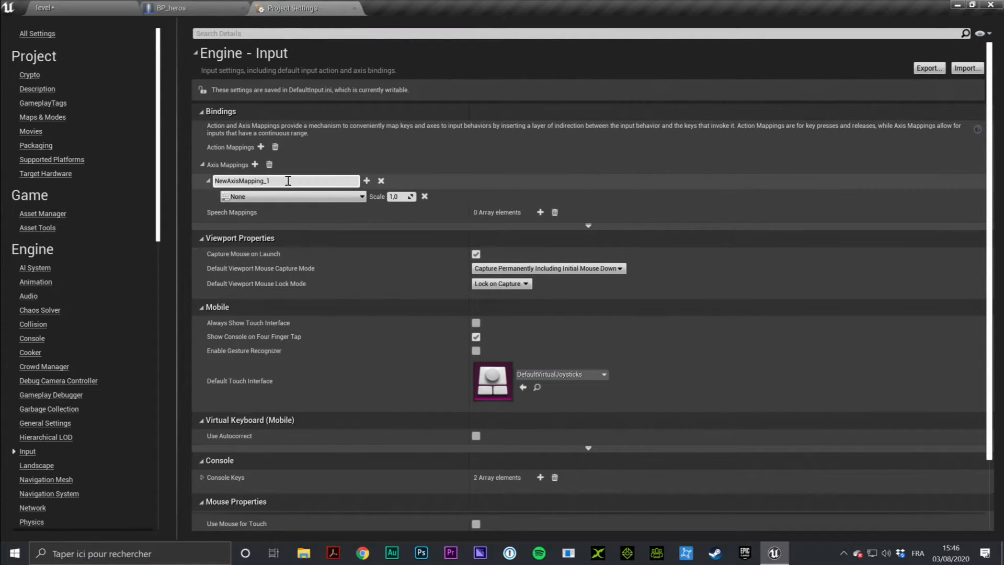
drag(287, 180, 34, 172)
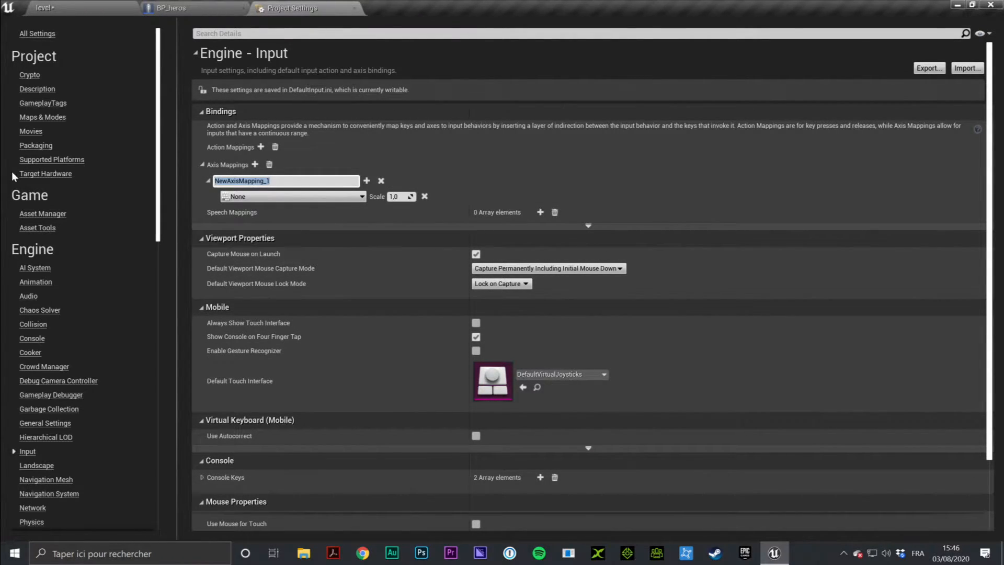
text(moveForward)
key(Return)
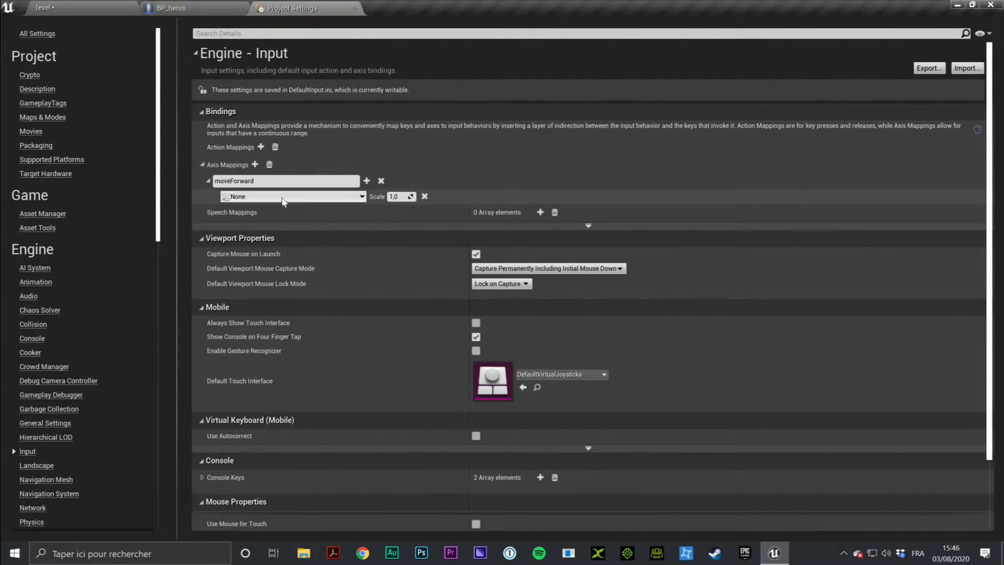
click(252, 197)
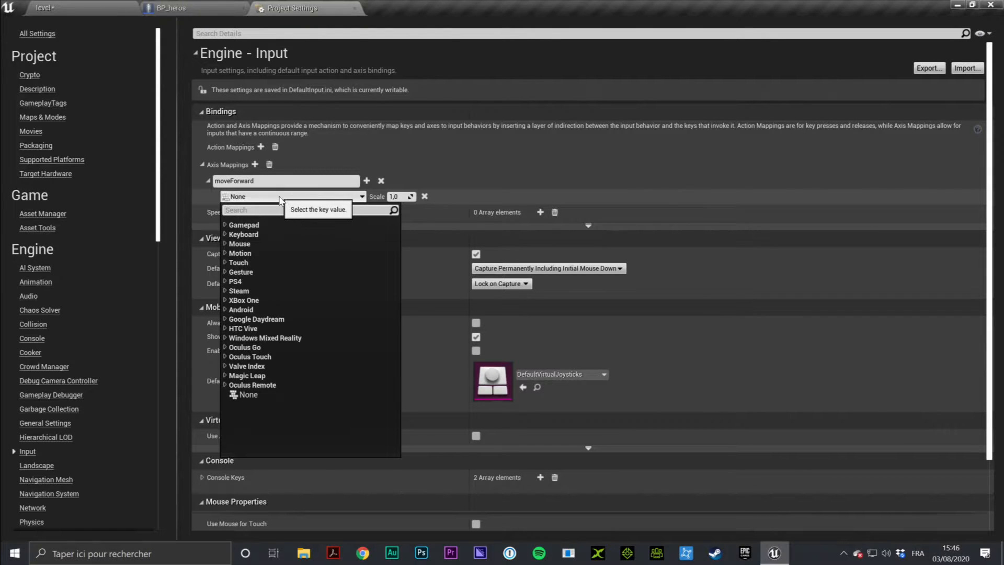
click(279, 197)
double_click(267, 183)
click(272, 183)
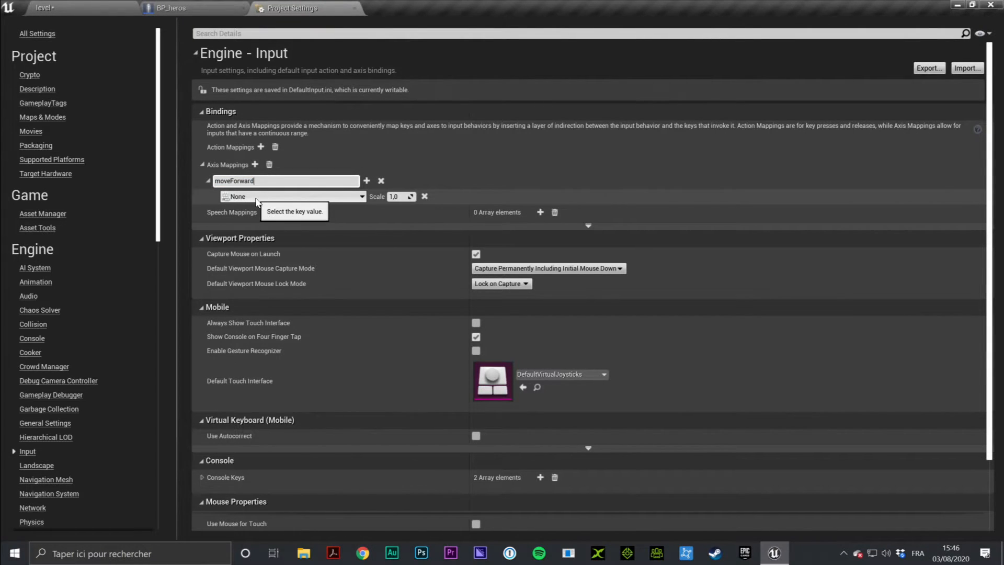
drag(269, 181, 170, 182)
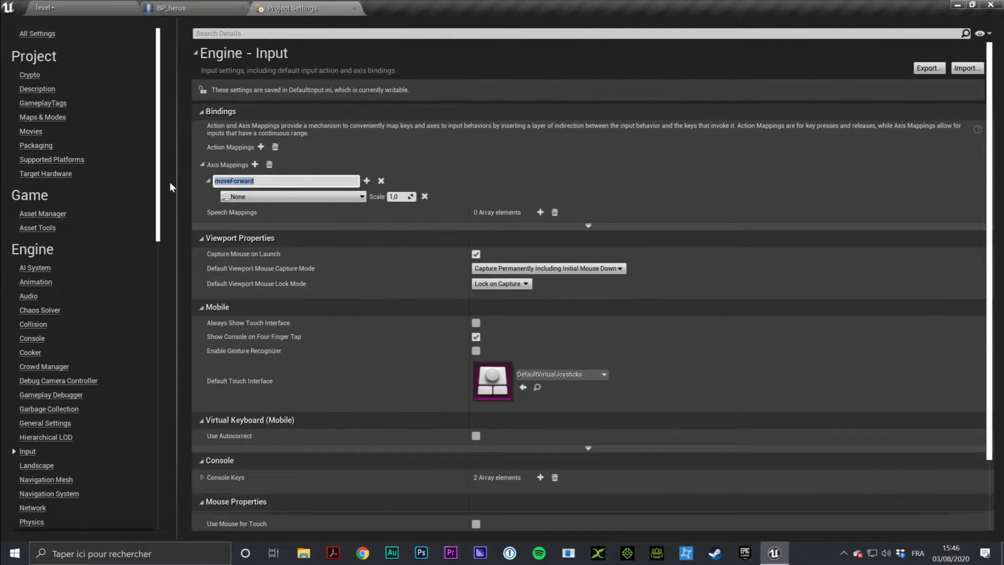
click(226, 182)
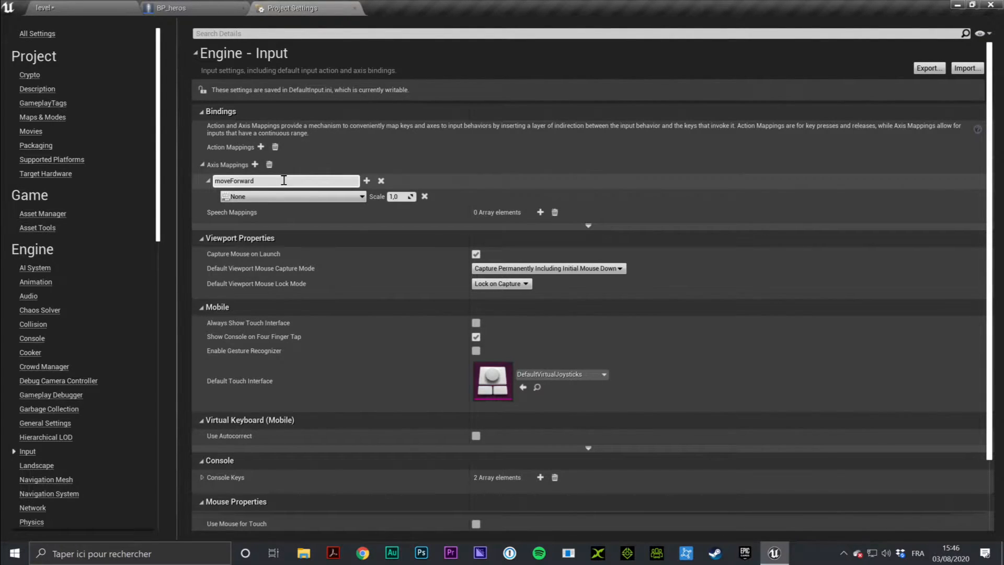
Assign the keyboard key Z to the moveForward axis mapping
click(251, 196)
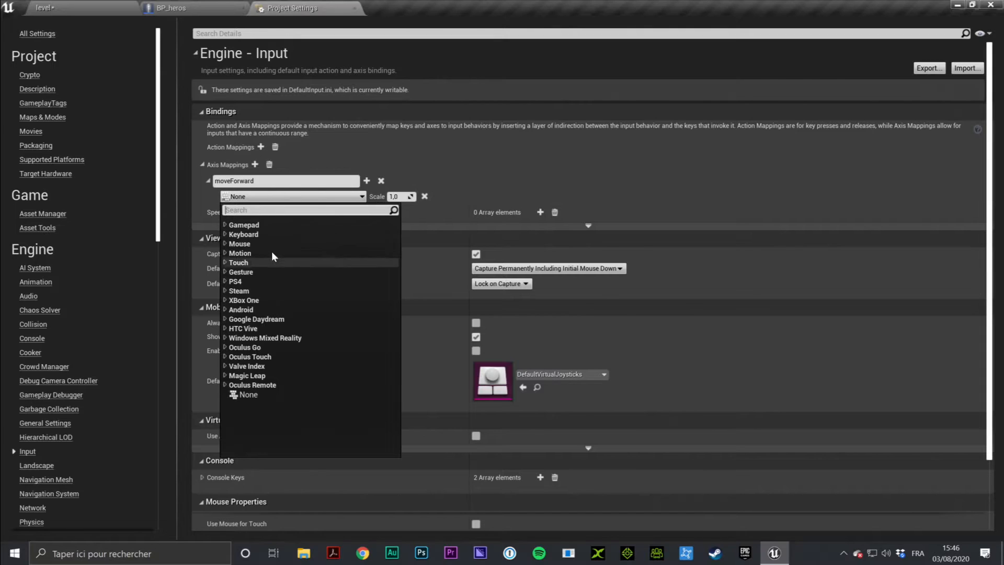
click(273, 197)
click(274, 198)
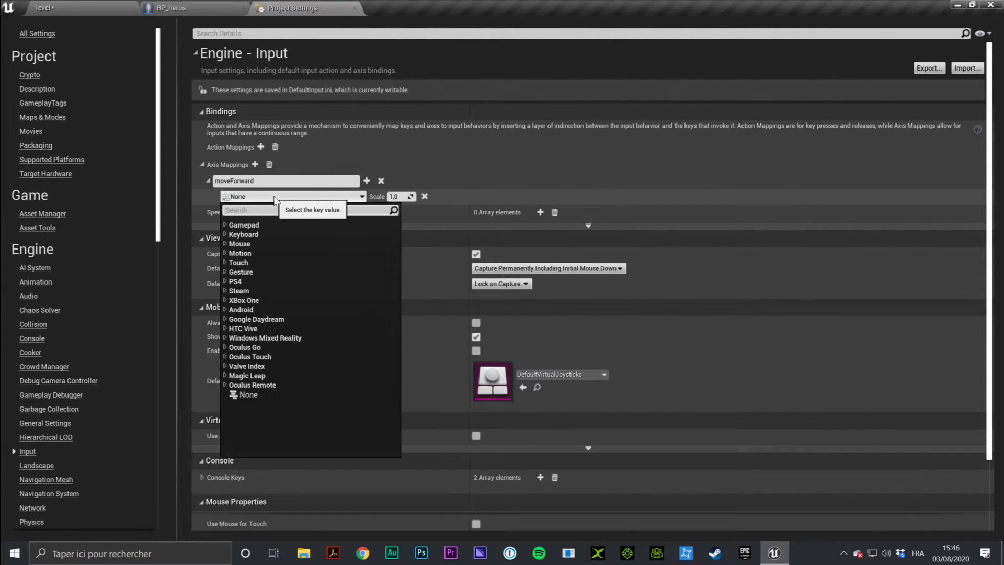
text(z)
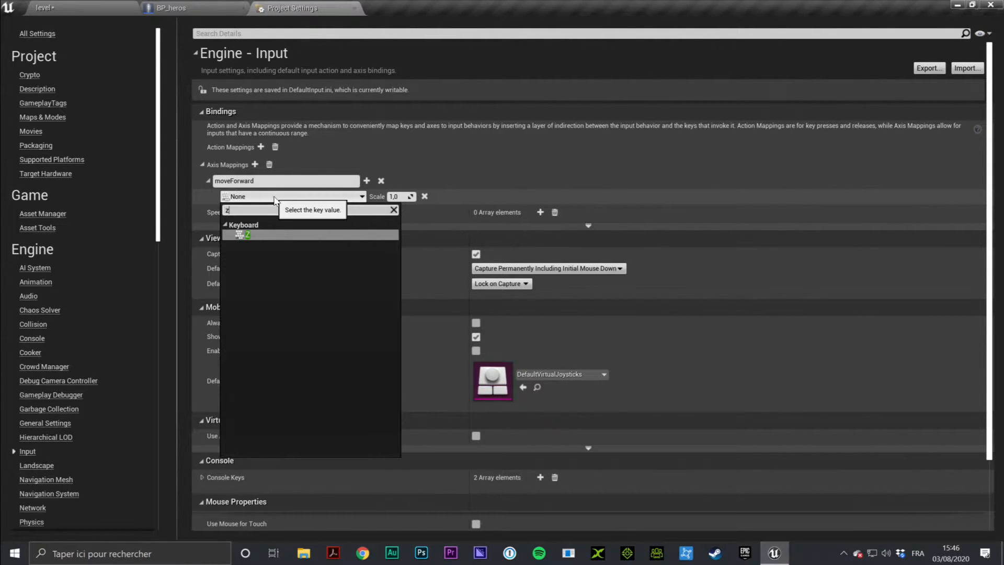
click(249, 235)
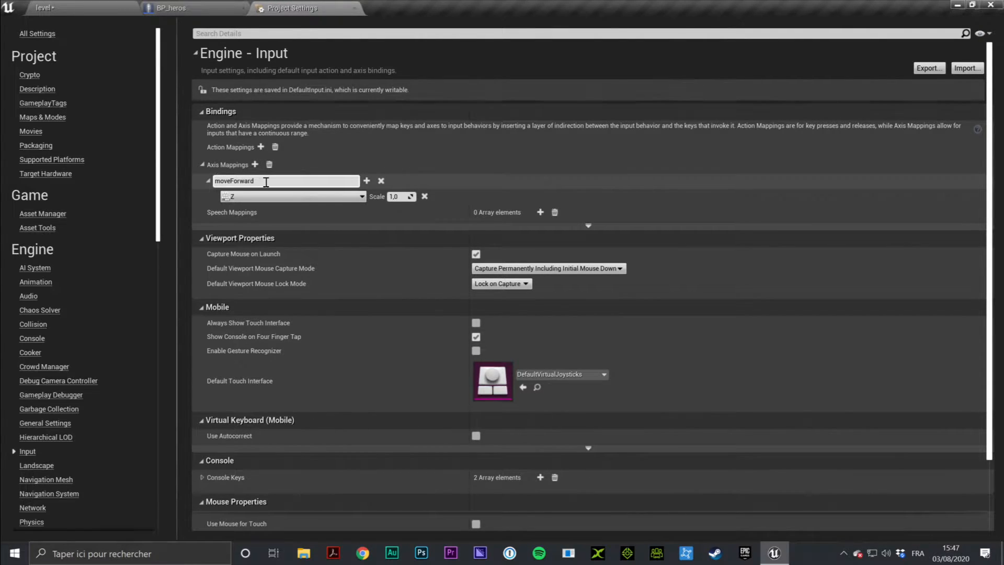
Add a second key to the moveForward axis mapping and assign it the keyboard key S
click(367, 181)
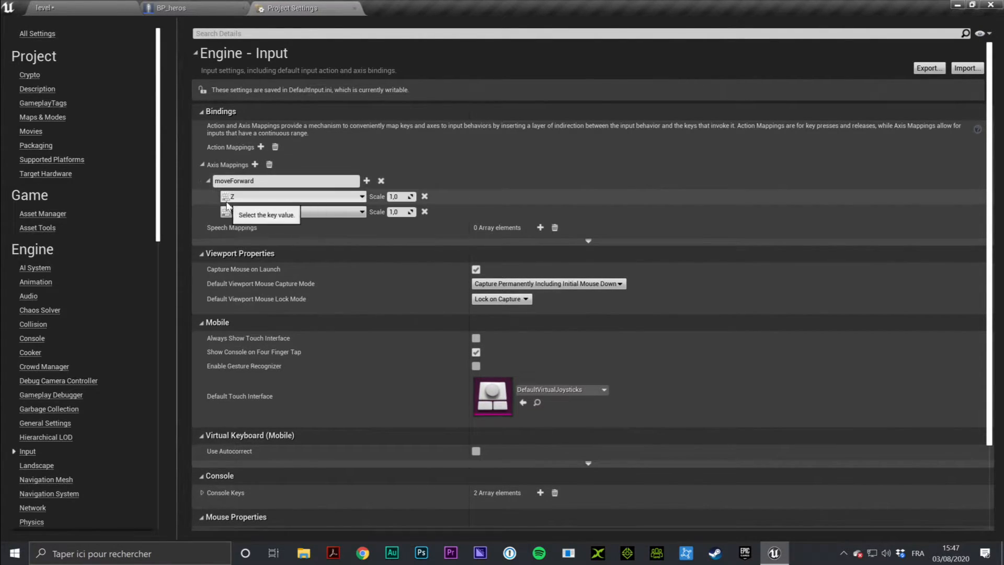
click(253, 212)
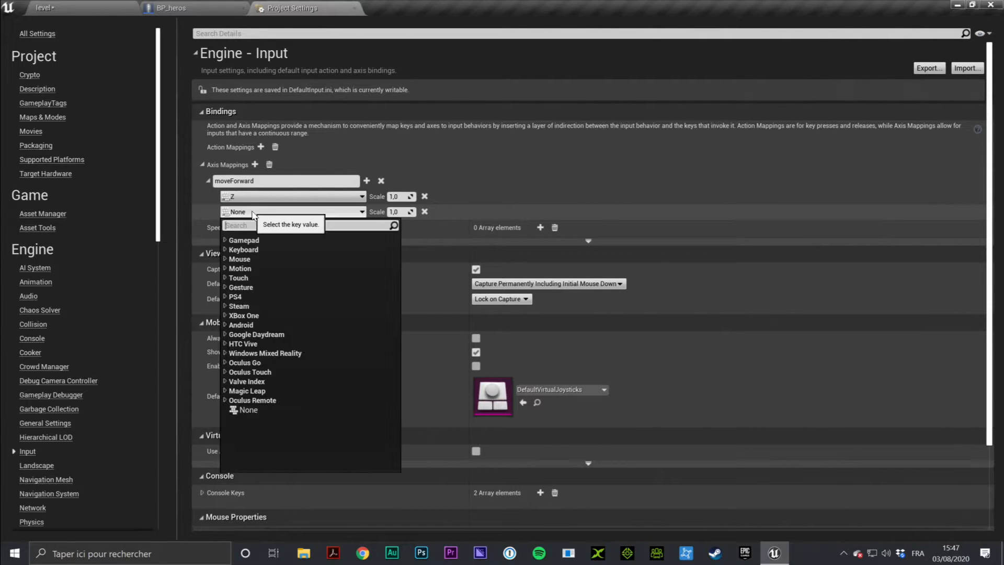
text(s)
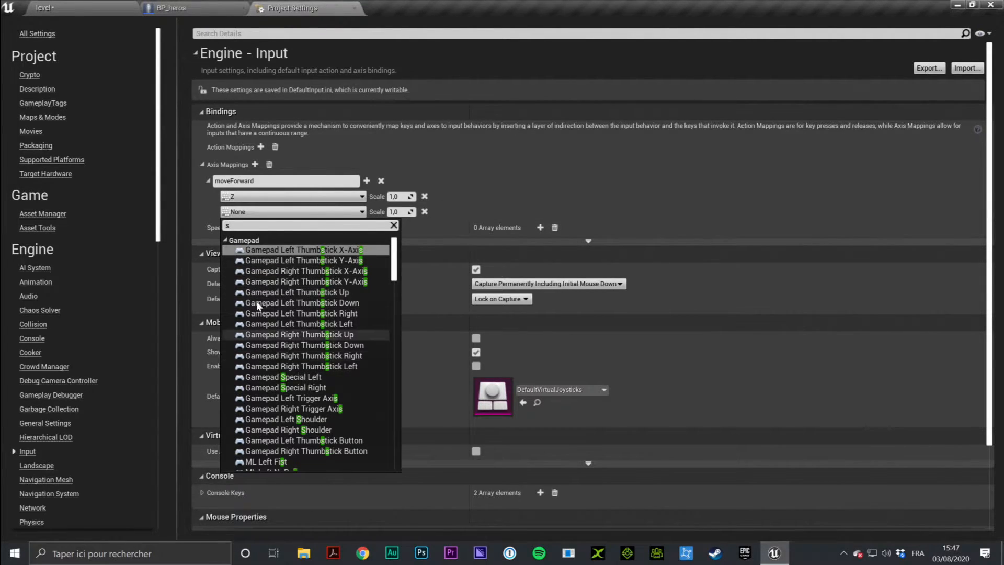
scroll(324, 309, down, 7)
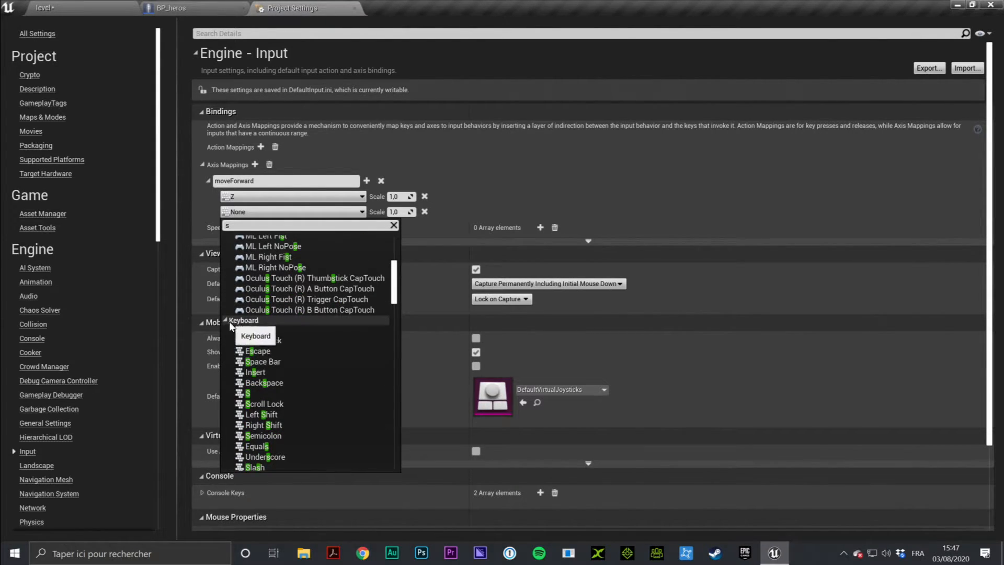
click(253, 393)
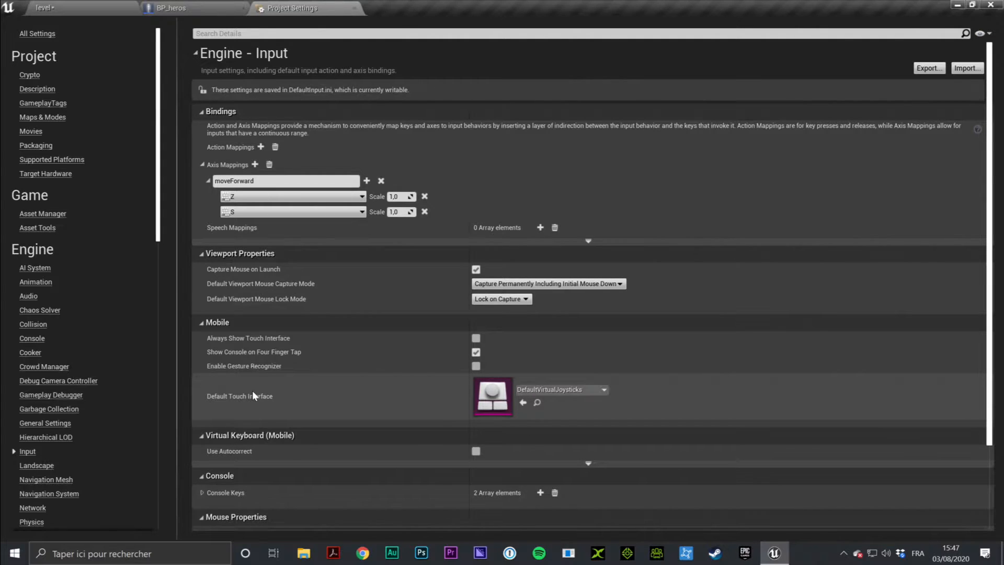
click(259, 180)
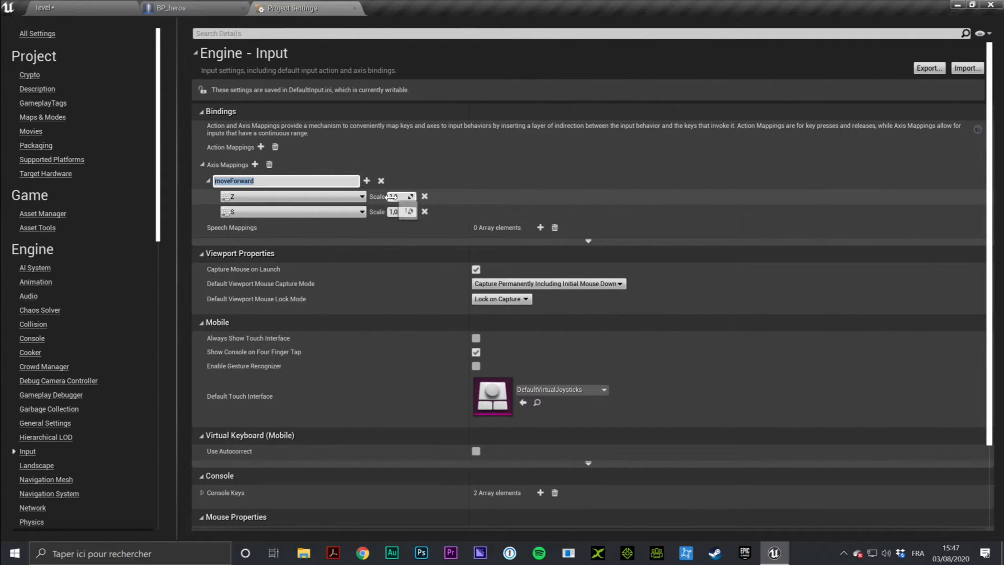
In the level, move the Player Start along the X axis to -90, and back along it to -160
click(117, 6)
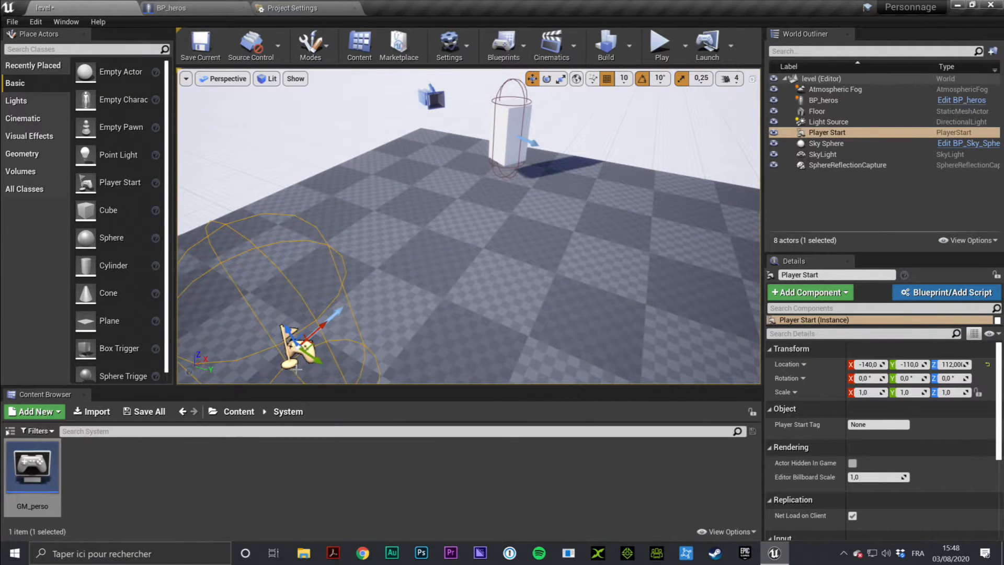
key(f)
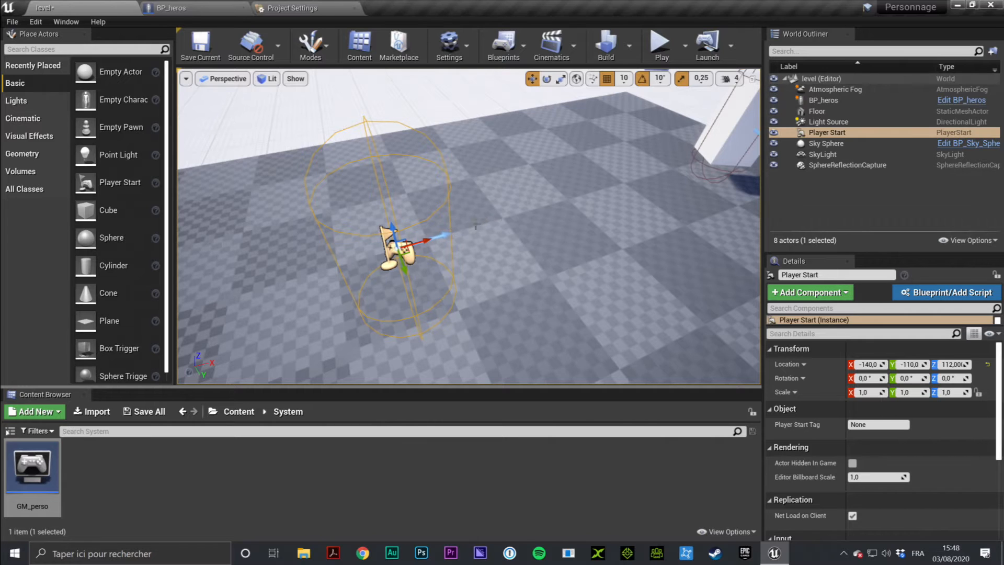
right_drag(480, 257, 445, 255)
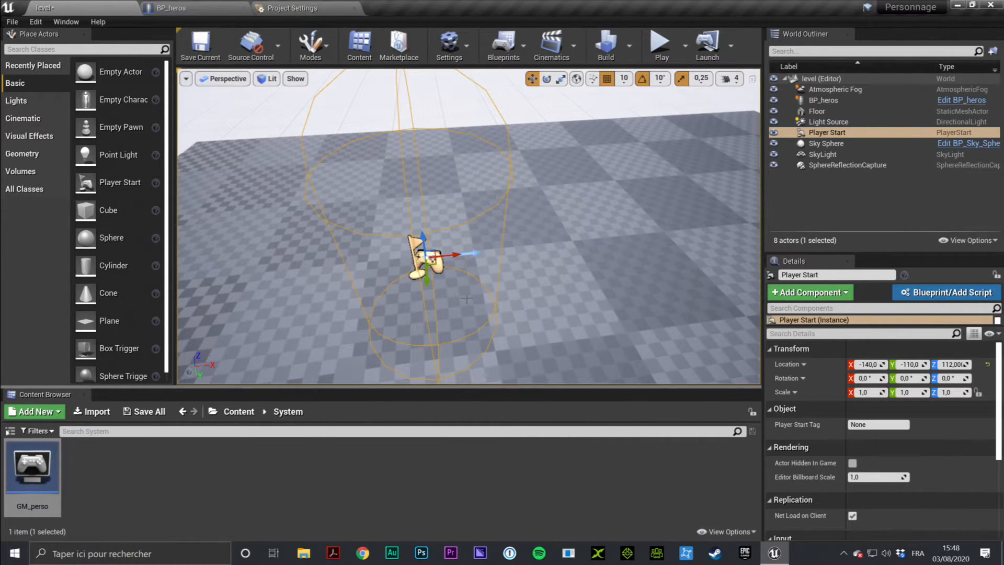
drag(455, 254, 525, 344)
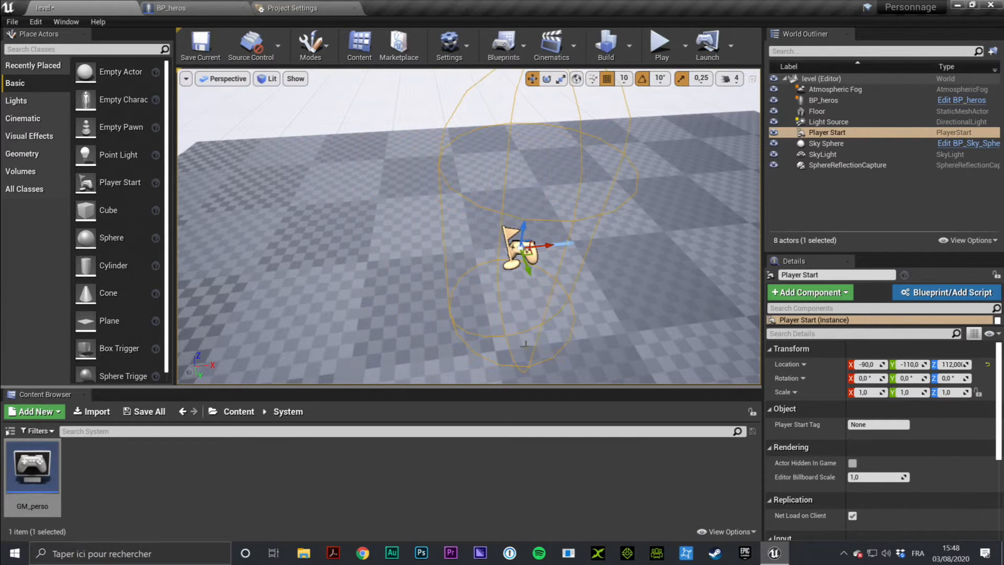
drag(545, 245, 411, 255)
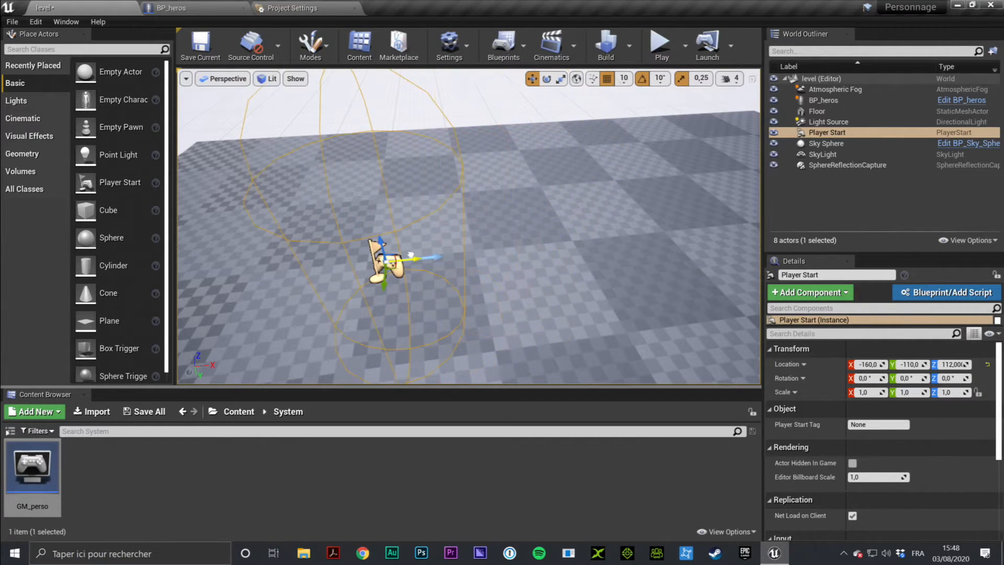
Set the scale of the S key in the project's moveForward axis mapping to -1,0
click(290, 6)
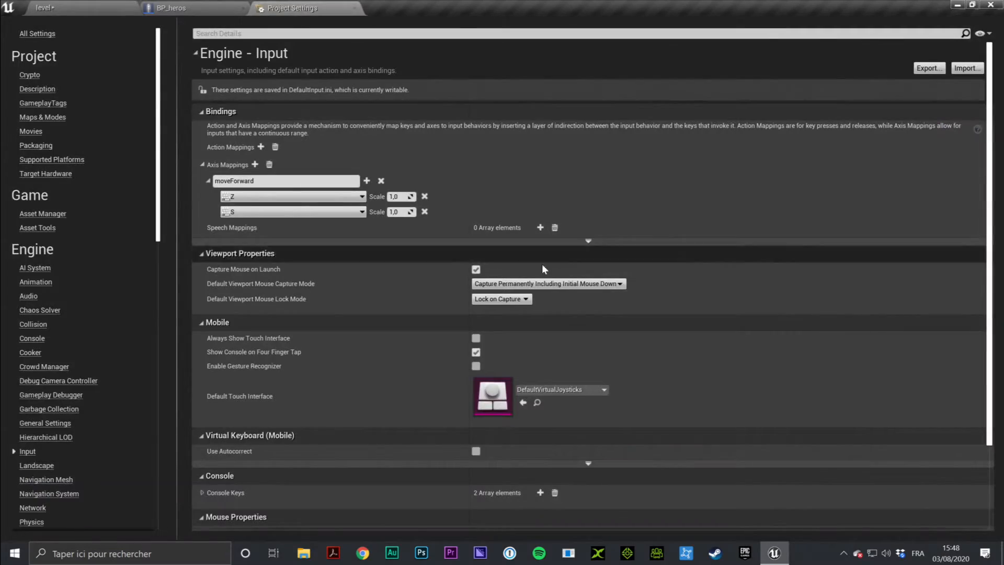
click(396, 212)
text(-1,0)
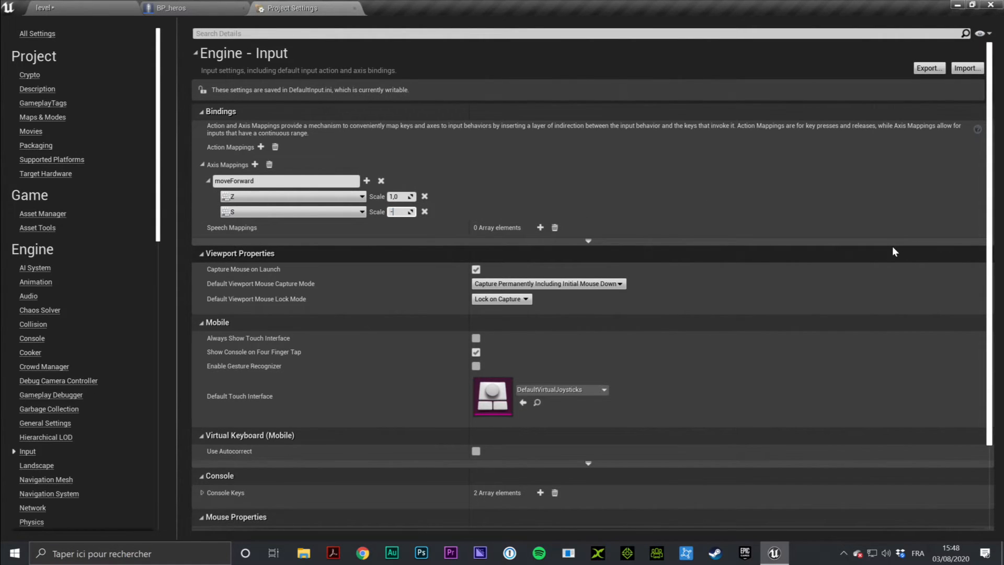
key(Return)
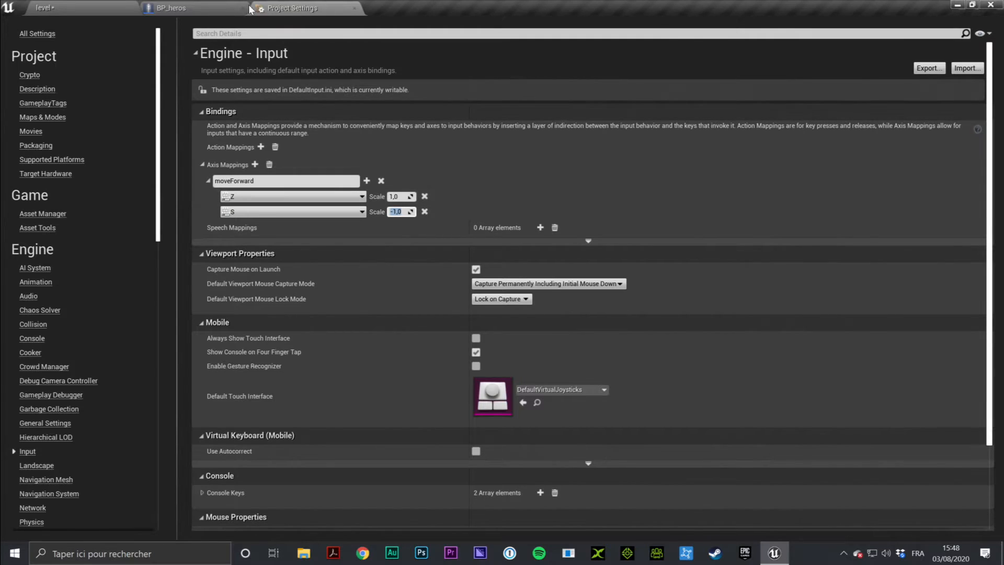
Open the Event Graph of BP_heros, look over its default event nodes and find an empty area below them
click(216, 9)
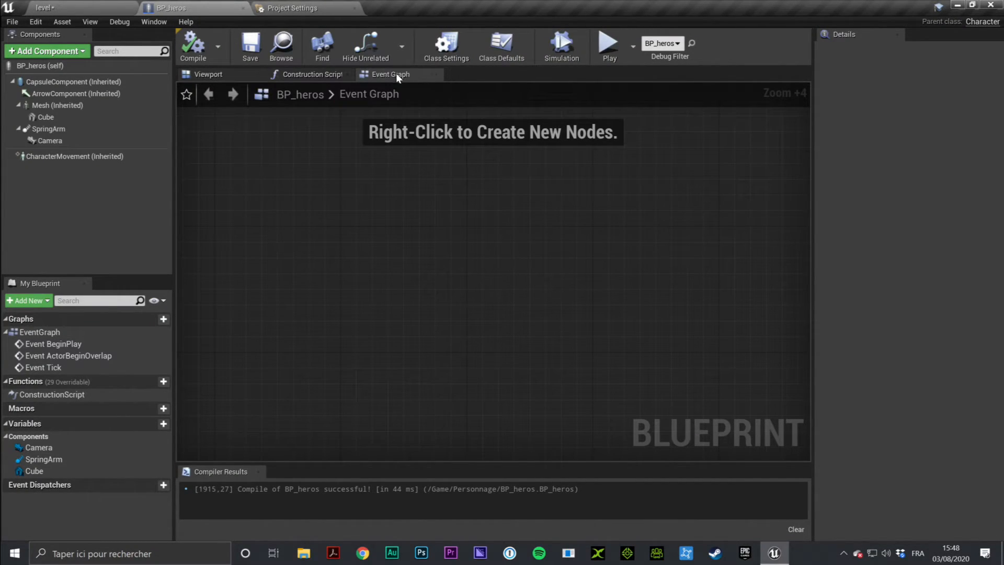
scroll(571, 283, down, 12)
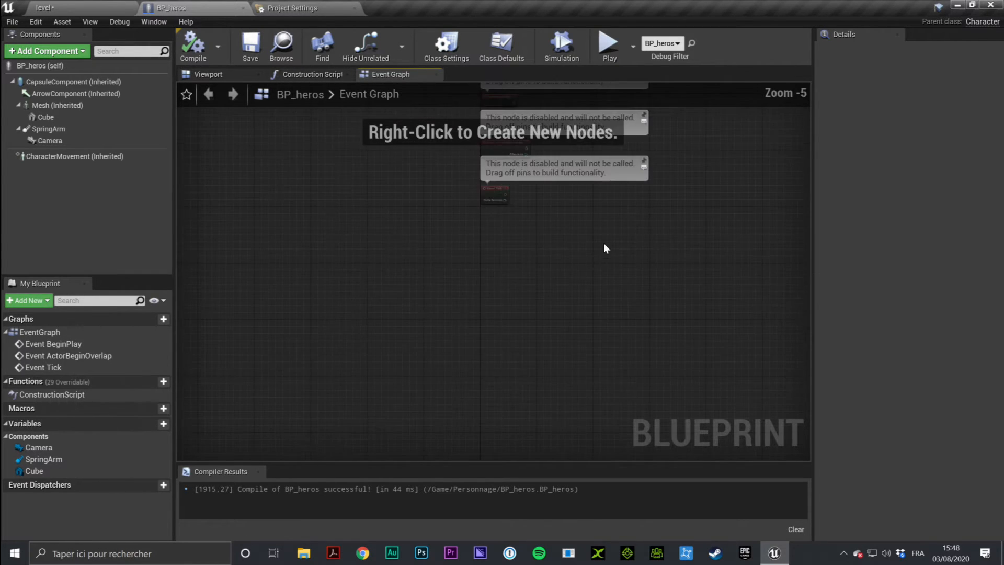
scroll(362, 207, up, 6)
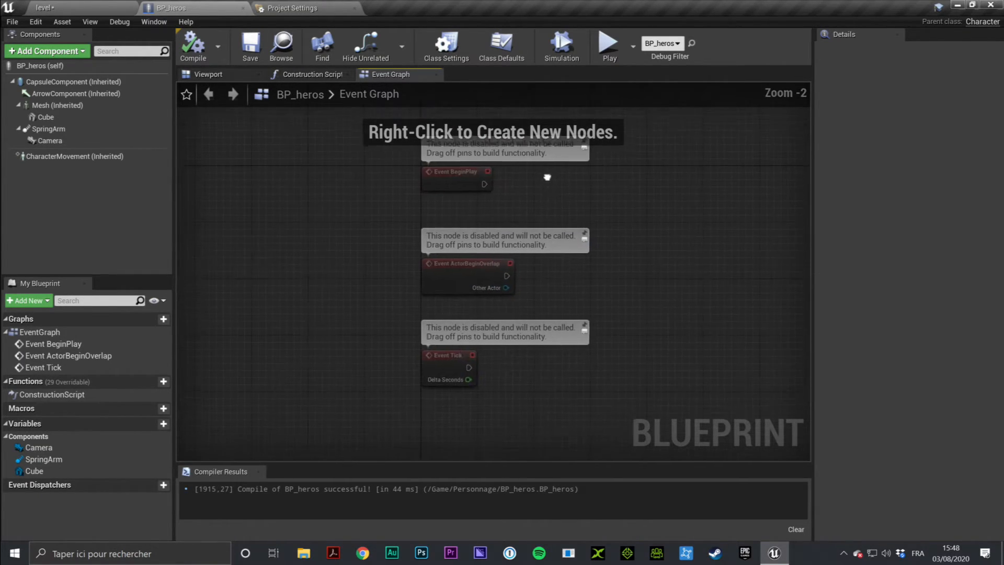
drag(382, 168, 576, 400)
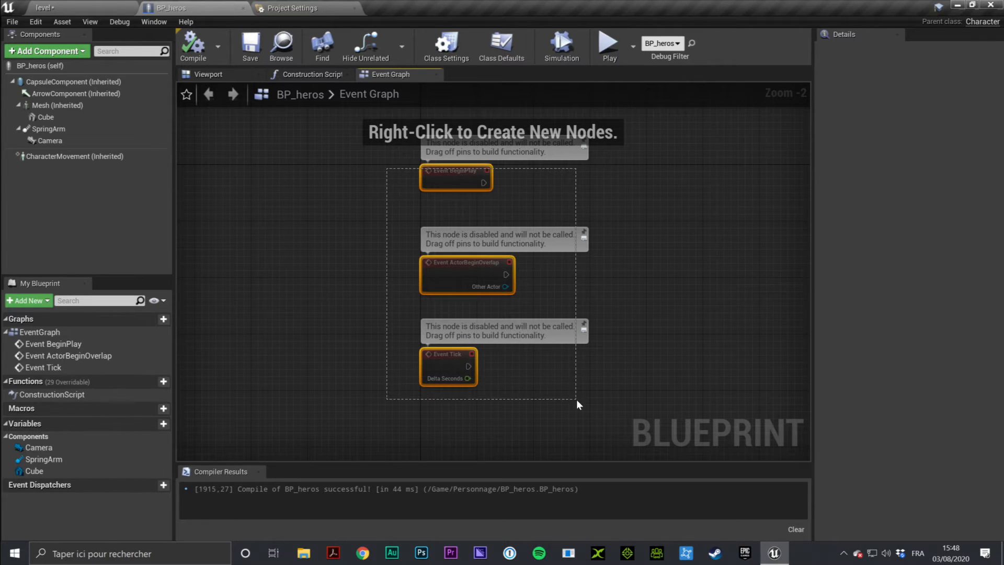
click(503, 361)
right_drag(600, 287, 589, 259)
right_drag(645, 306, 597, 111)
right_drag(412, 172, 360, 417)
right_drag(520, 343, 603, 160)
scroll(482, 233, up, 2)
scroll(483, 237, up, 4)
right_drag(442, 313, 435, 193)
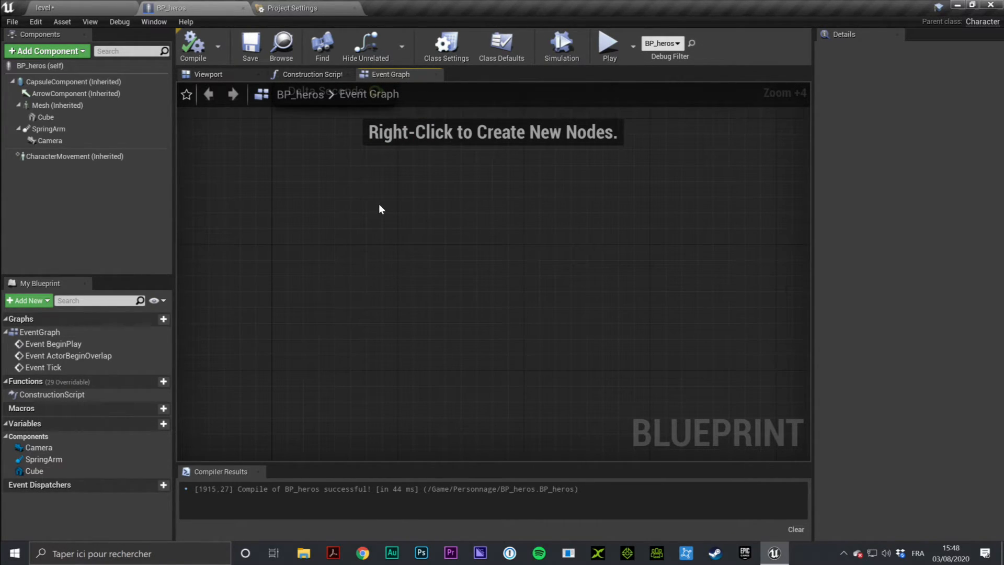
Add the moveForward axis event to an empty area of the BP_heros Event Graph, leaving free space beside it for further nodes
click(309, 7)
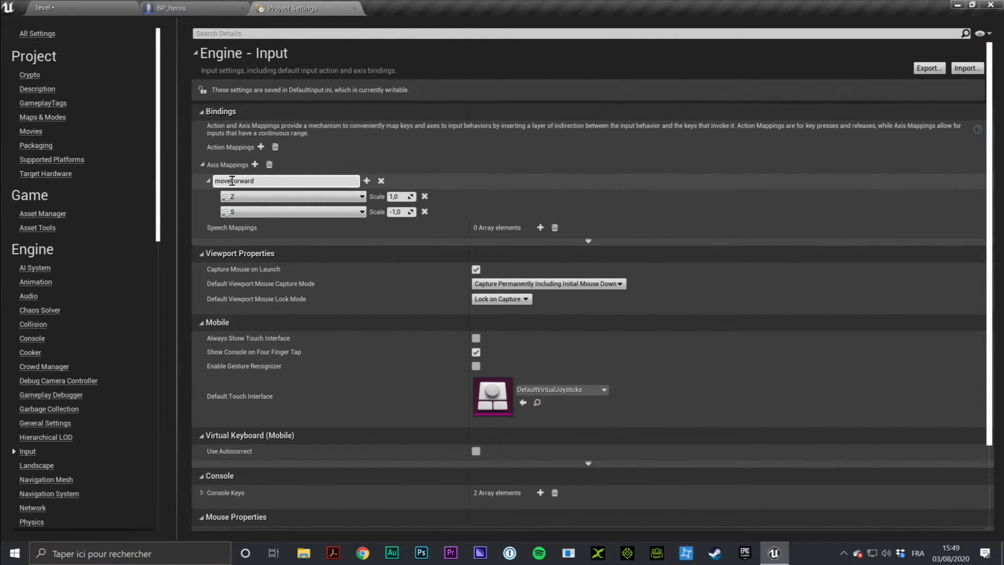
click(172, 7)
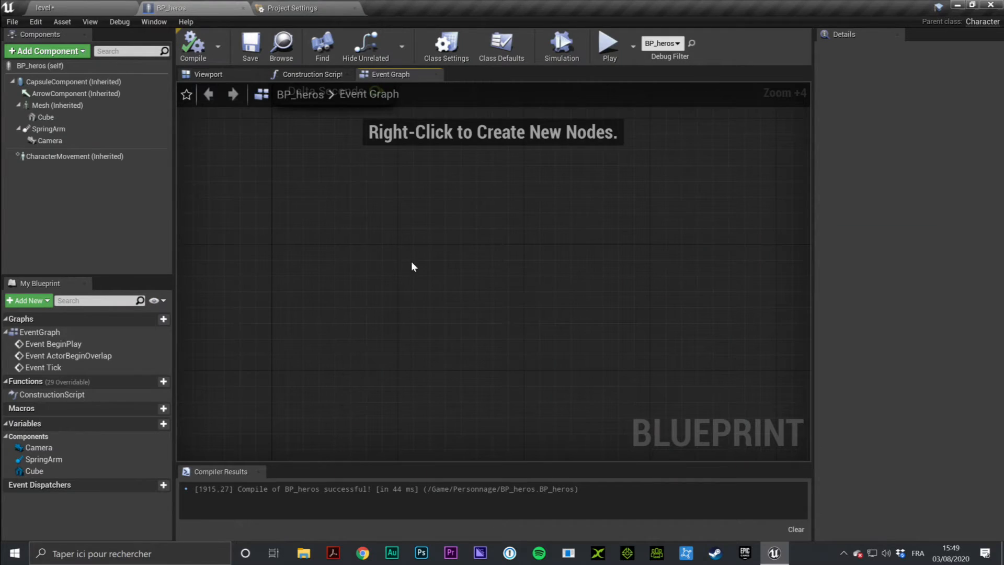
right_click(354, 249)
text(move)
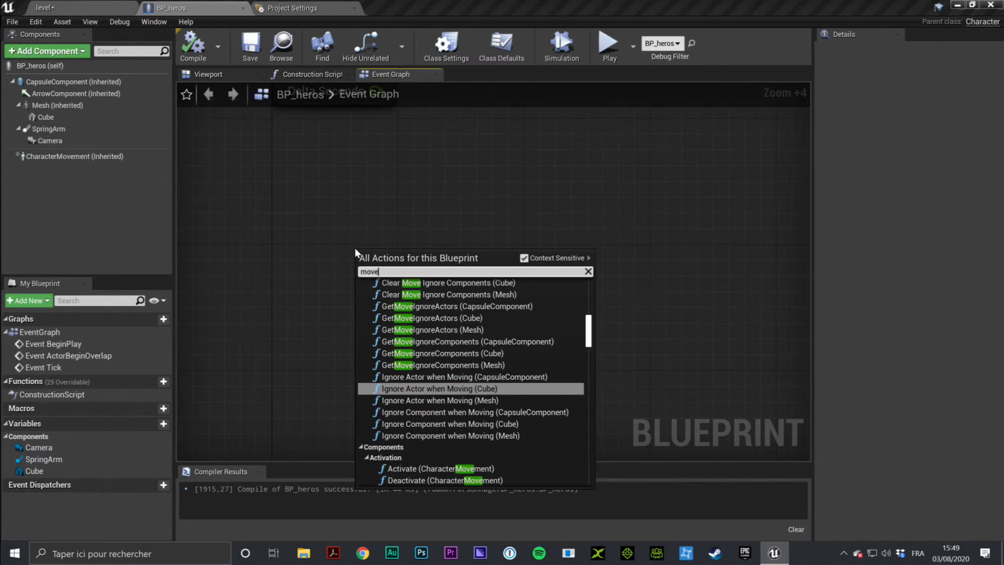
text(for)
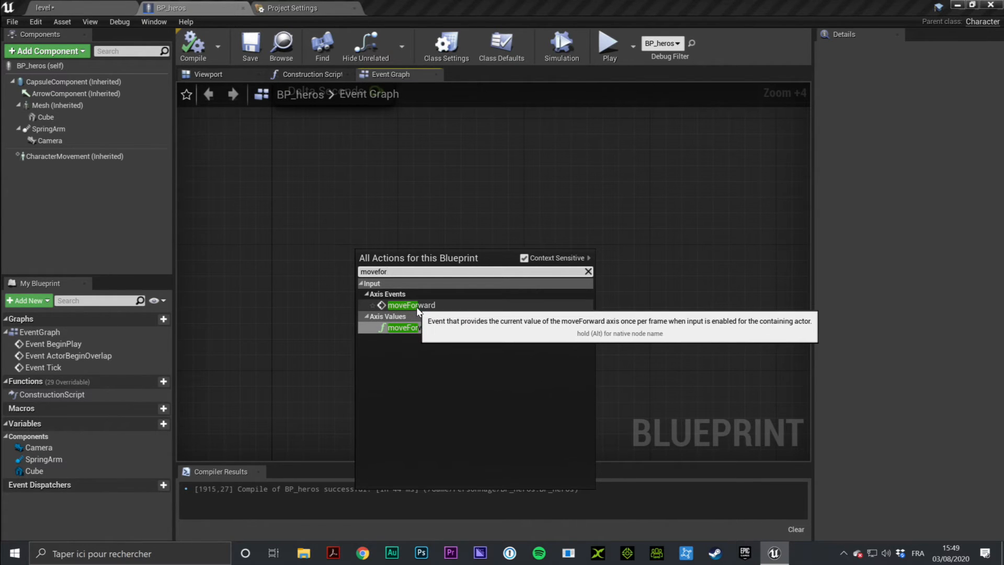
click(418, 307)
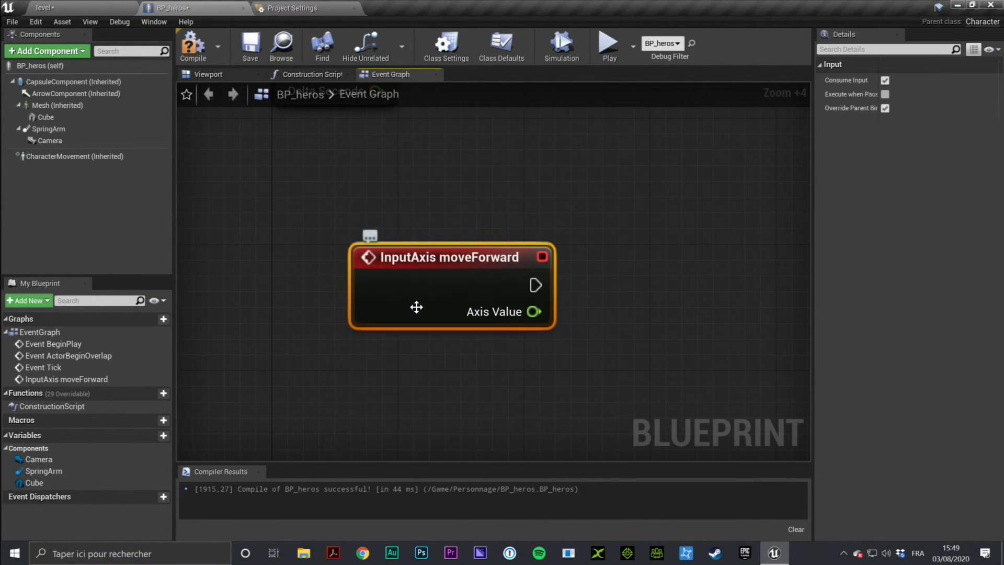
drag(300, 207, 646, 375)
drag(480, 263, 400, 263)
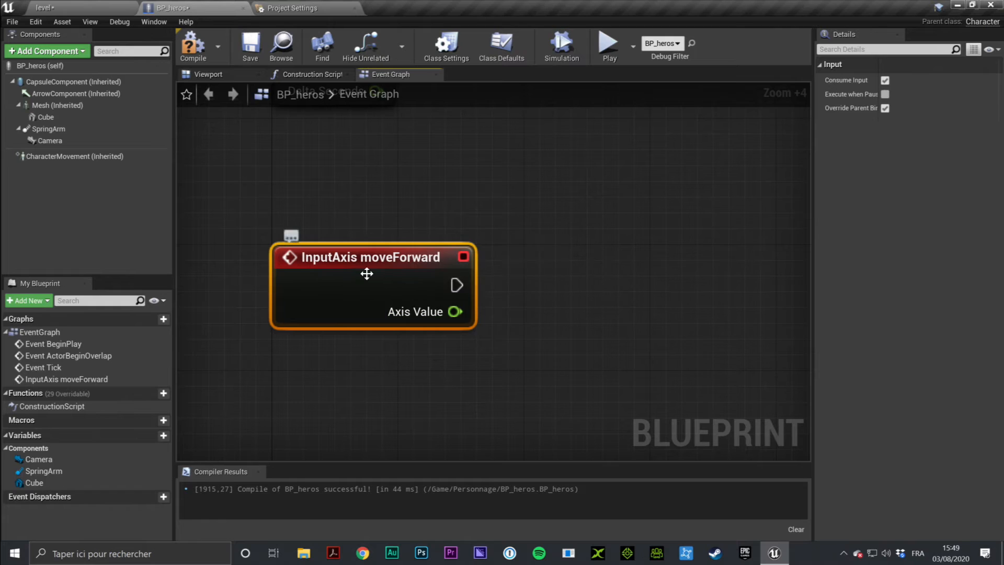
right_drag(569, 313, 526, 308)
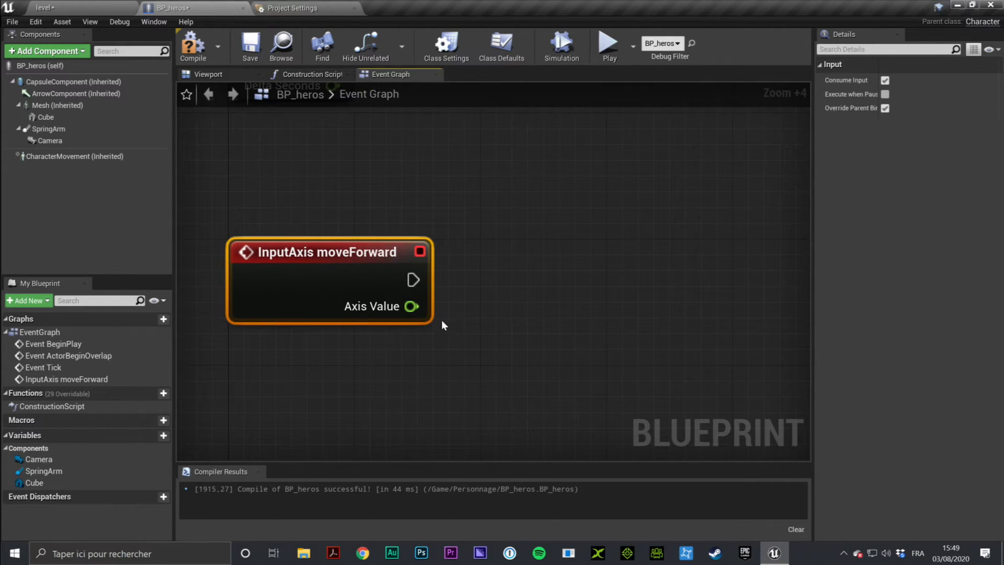
drag(413, 279, 557, 275)
mouse_move(411, 306)
mouse_down()
mouse_move(471, 312)
mouse_move(479, 351)
mouse_move(411, 306)
mouse_up()
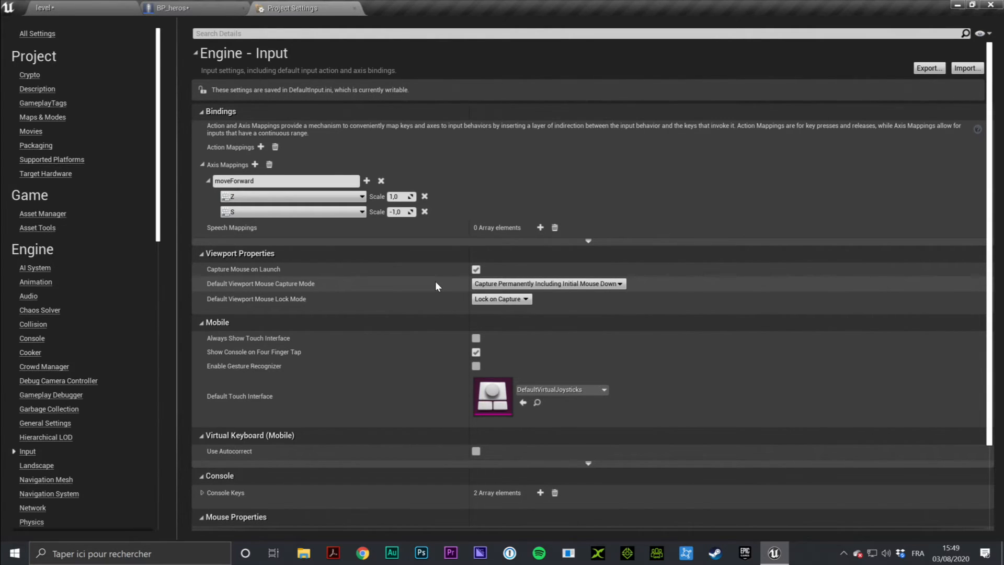
click(166, 6)
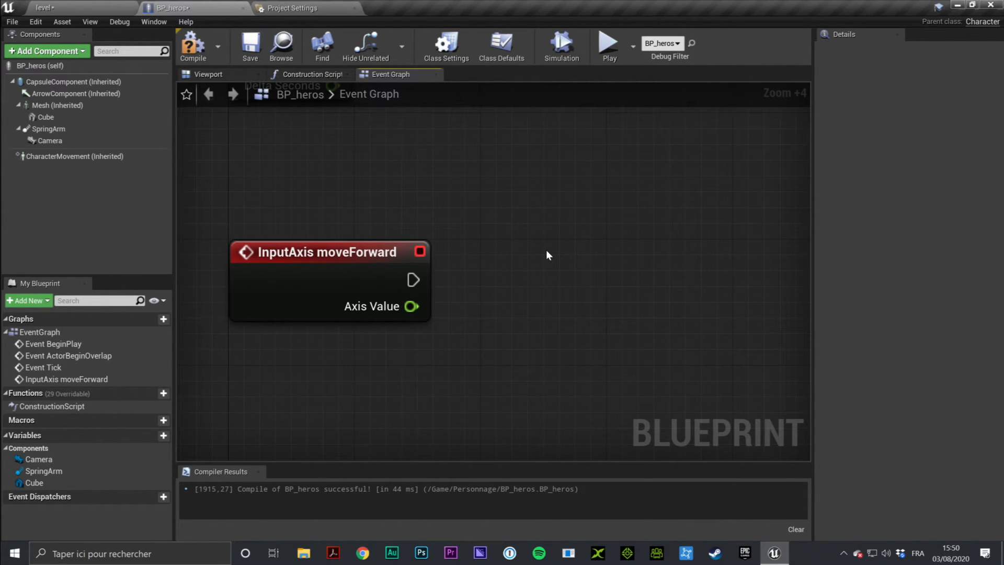
drag(411, 306, 577, 345)
click(456, 256)
Add a Print String node connected to the execution output of the InputAxis moveForward event
right_drag(486, 274, 454, 301)
drag(379, 306, 592, 278)
text(print)
key(Return)
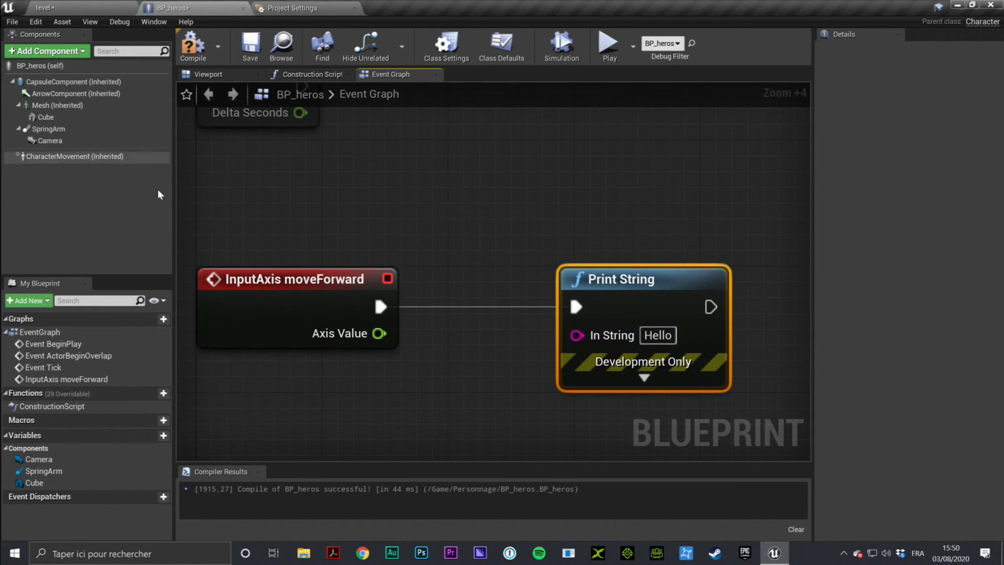
Connect the event's Axis Value to Print String's In String, and place the float-to-string conversion node below the execution wire
right_drag(494, 200, 504, 110)
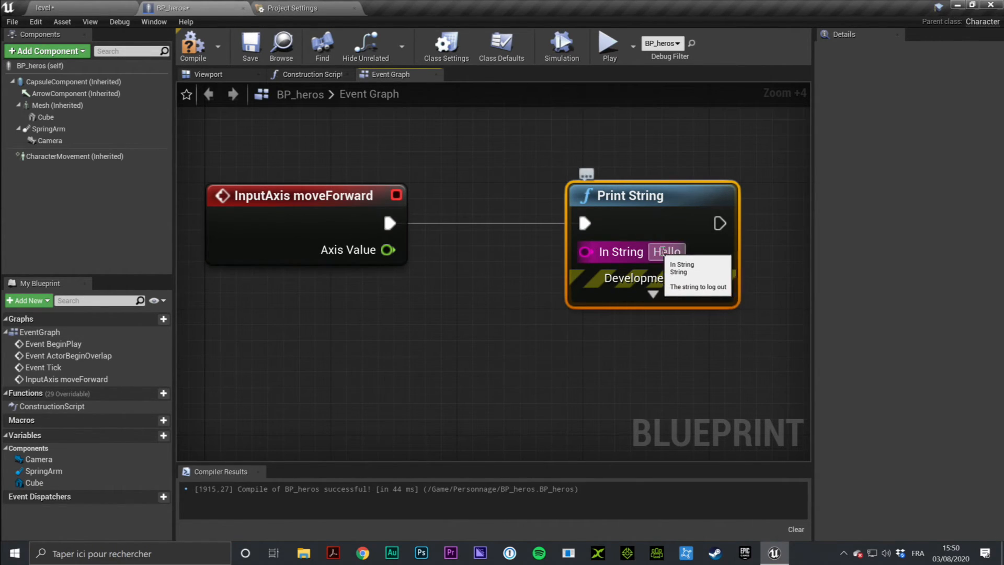
click(423, 346)
drag(387, 250, 586, 251)
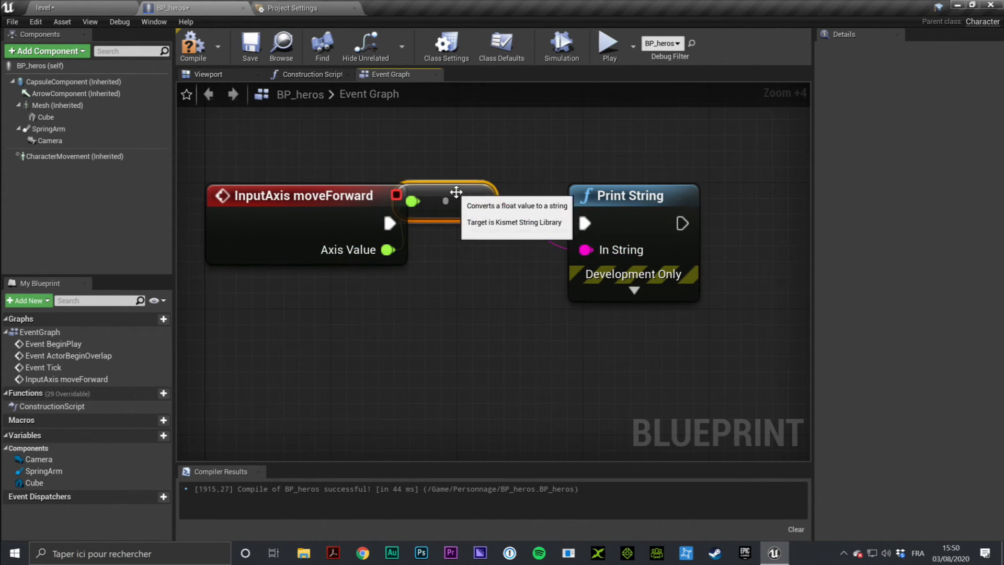
drag(446, 201, 477, 329)
click(329, 8)
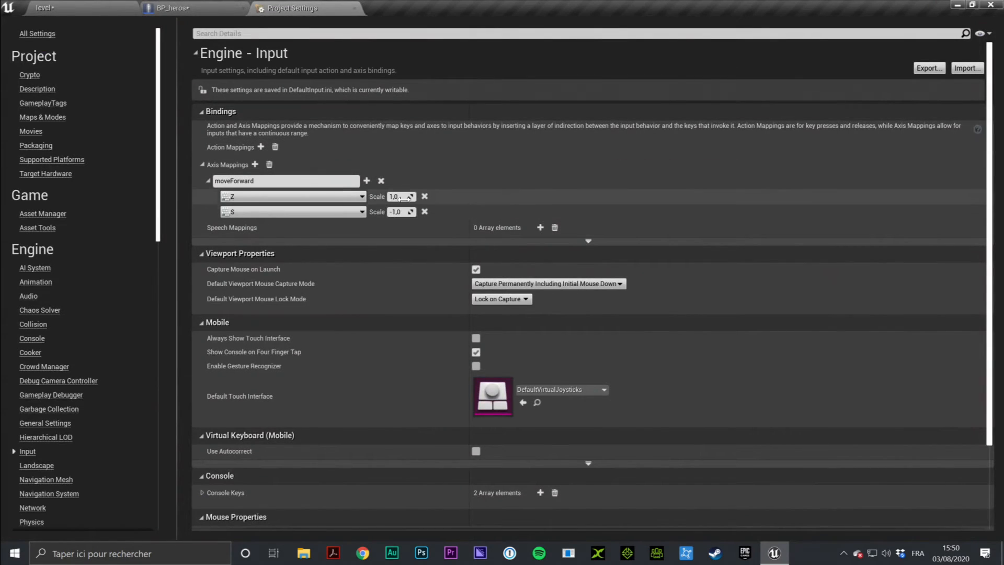
click(172, 8)
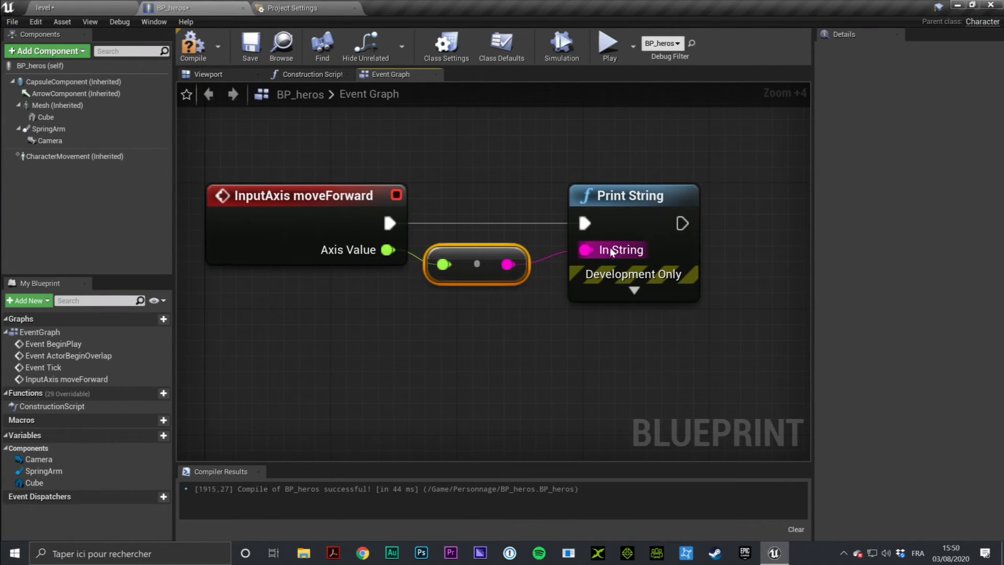
Compile and save the BP_heros blueprint, and return to the level
click(585, 199)
click(193, 46)
click(251, 46)
drag(223, 145, 365, 332)
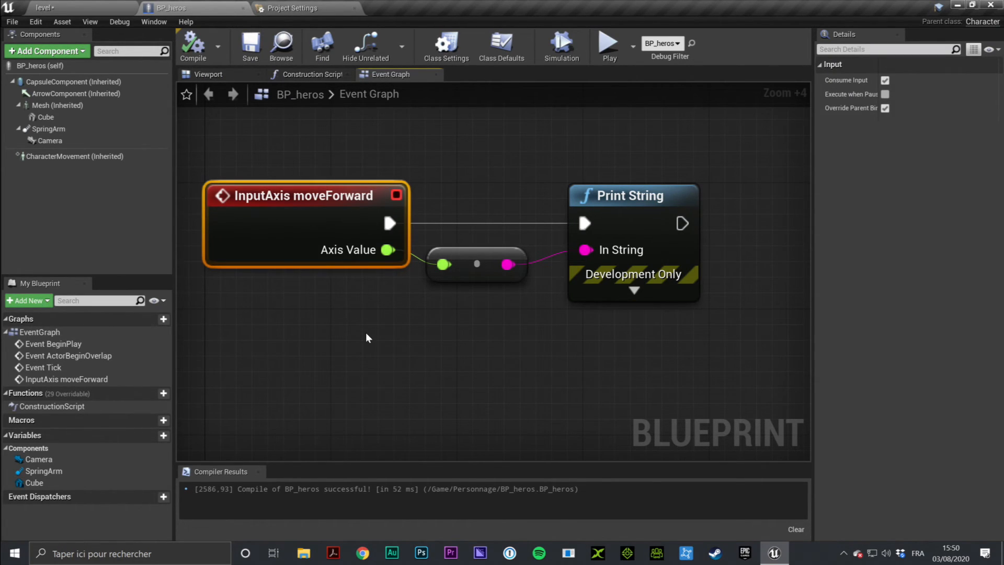
click(120, 7)
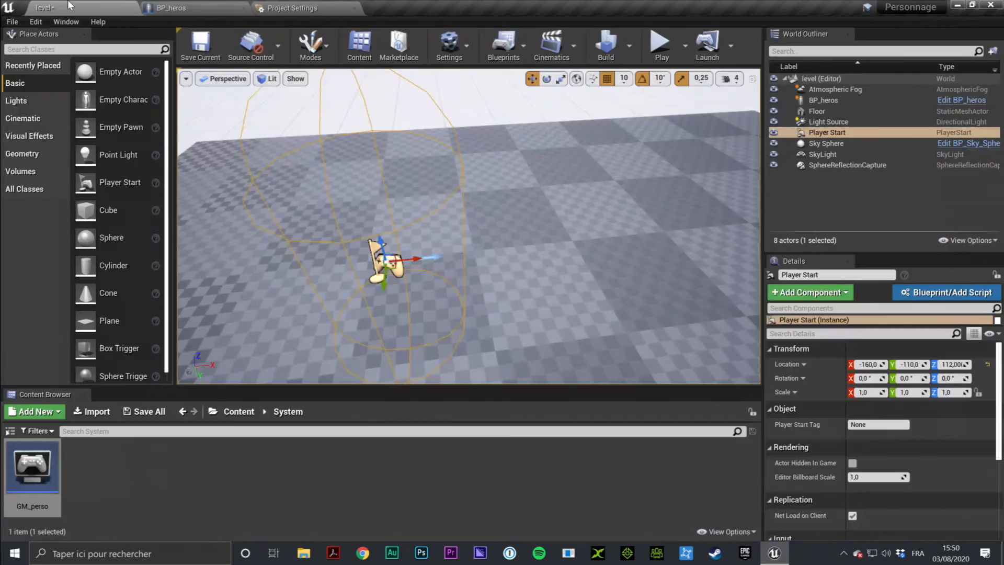
Play the level in the editor, test the moveForward input including the backward direction, and end the play session
click(655, 45)
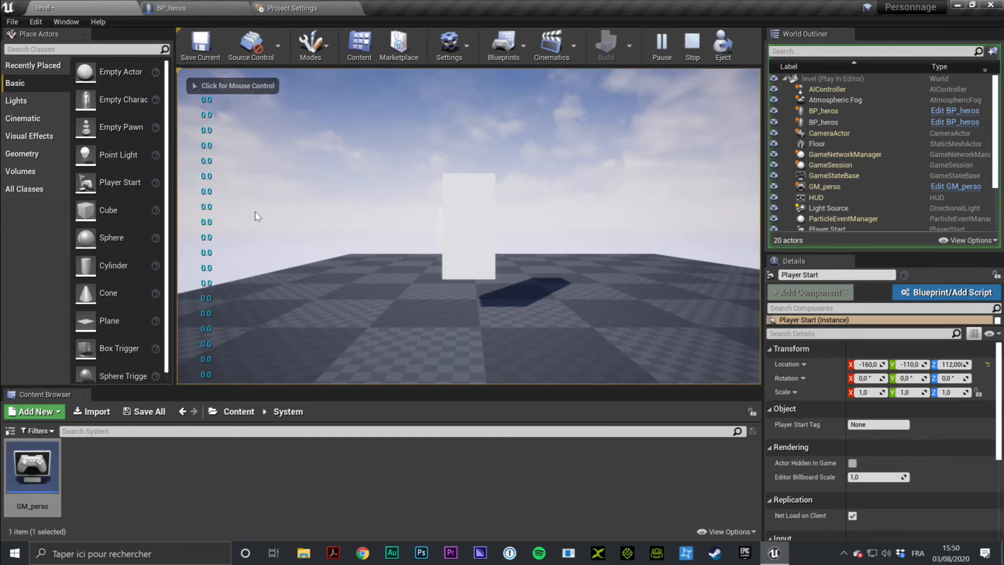
click(309, 217)
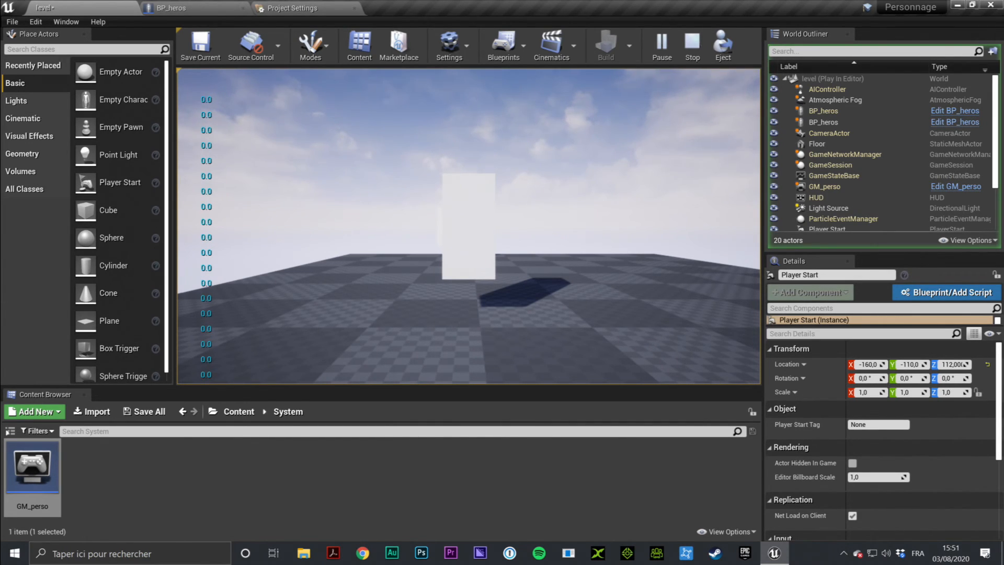
key(s)
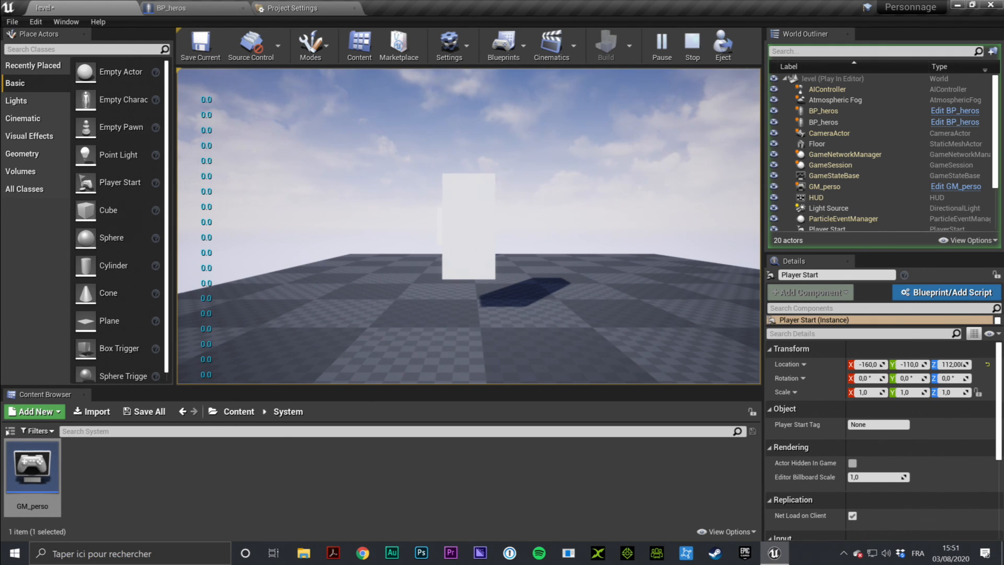
key(Escape)
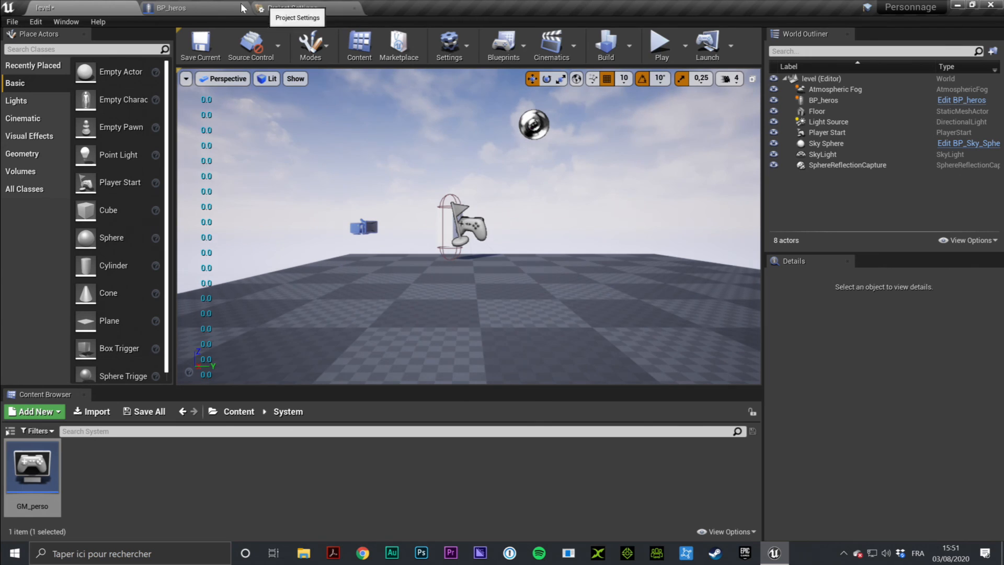
Return to the BP_heros Event Graph and widen the graph's working area beside the moveForward and Print String nodes
click(224, 8)
drag(198, 137, 740, 349)
click(618, 362)
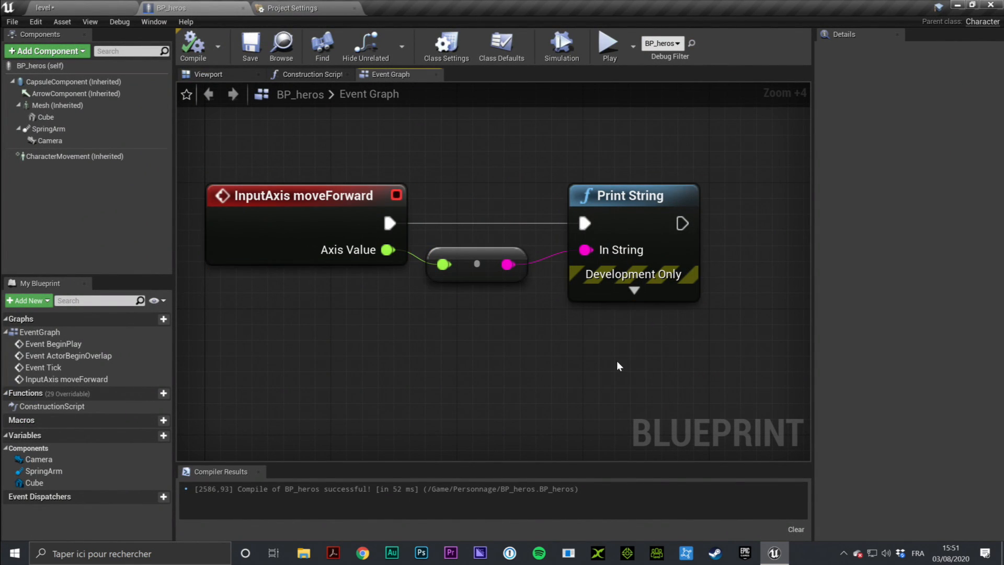
right_drag(618, 366, 641, 398)
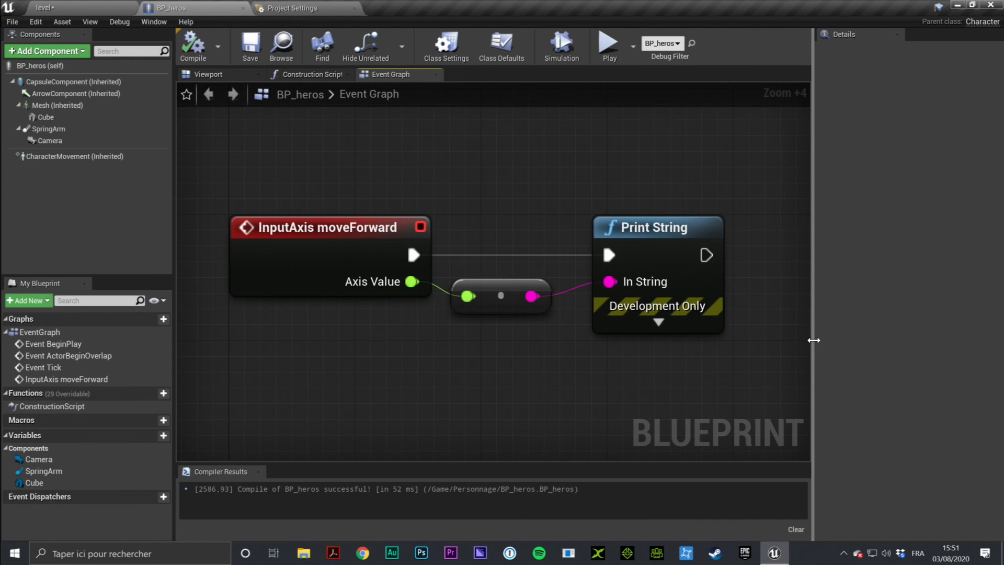
drag(813, 340, 919, 340)
right_drag(757, 365, 767, 328)
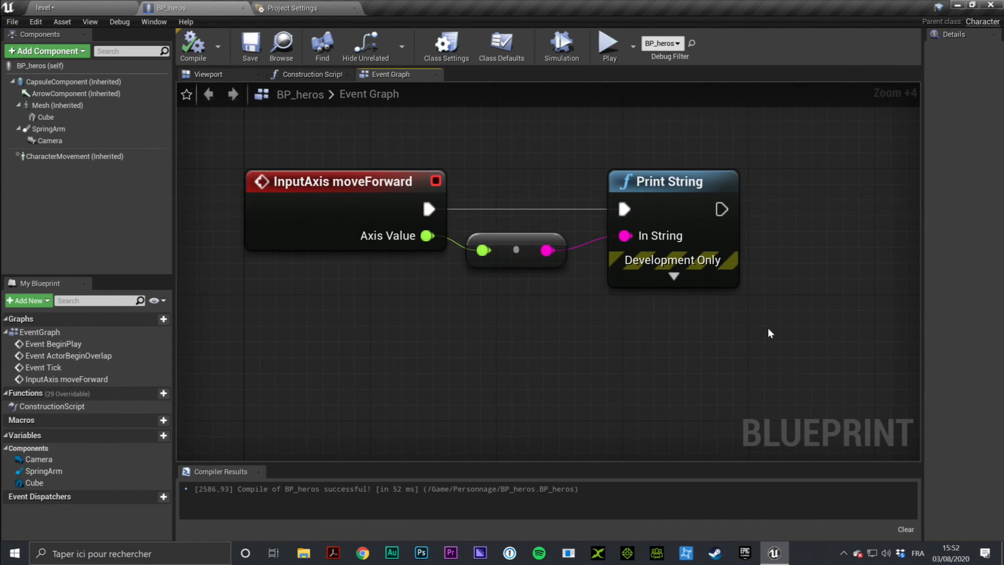